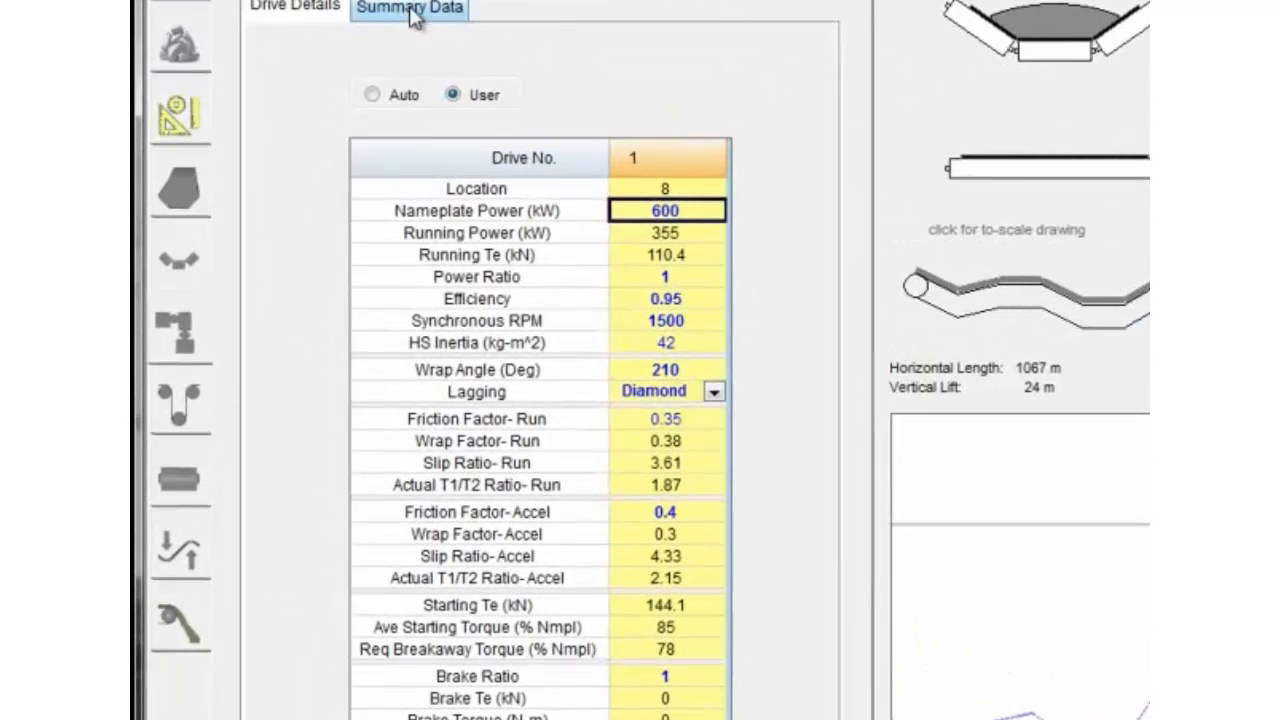
- Open the drive's summary data and examine the total friction force, lift force and miscellaneous drag
left_click(413, 16)
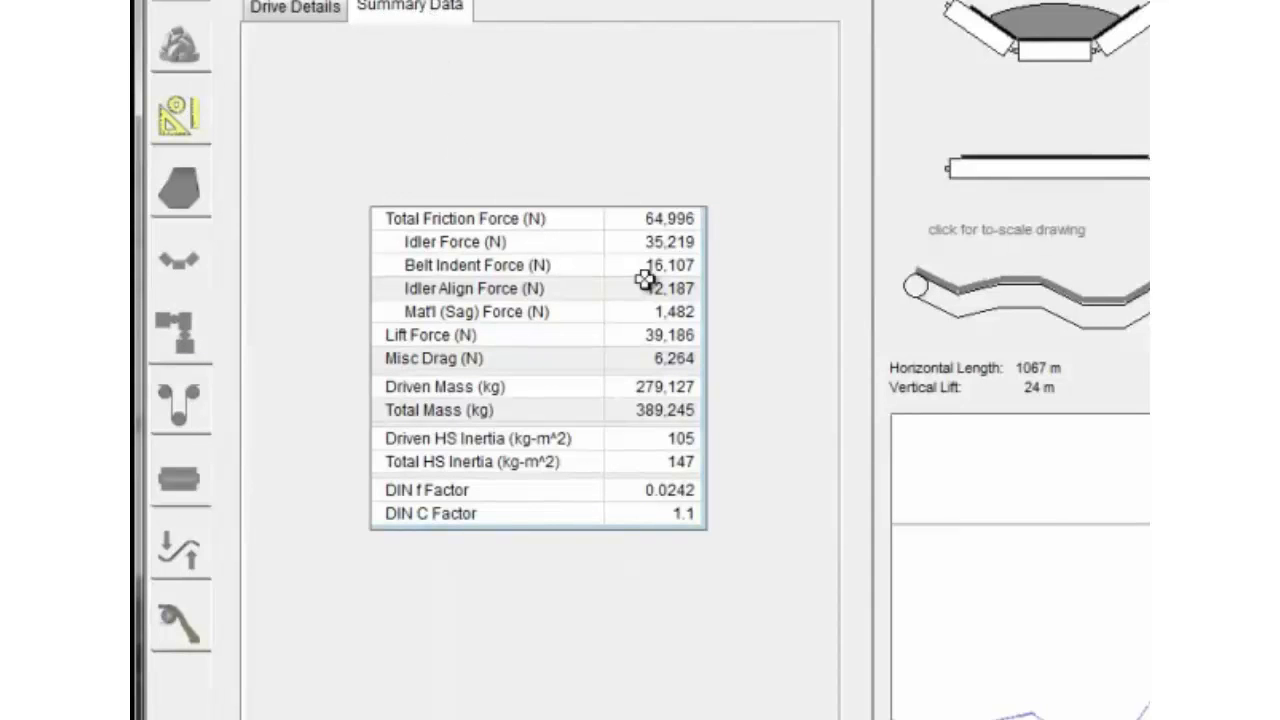
left_click(693, 212)
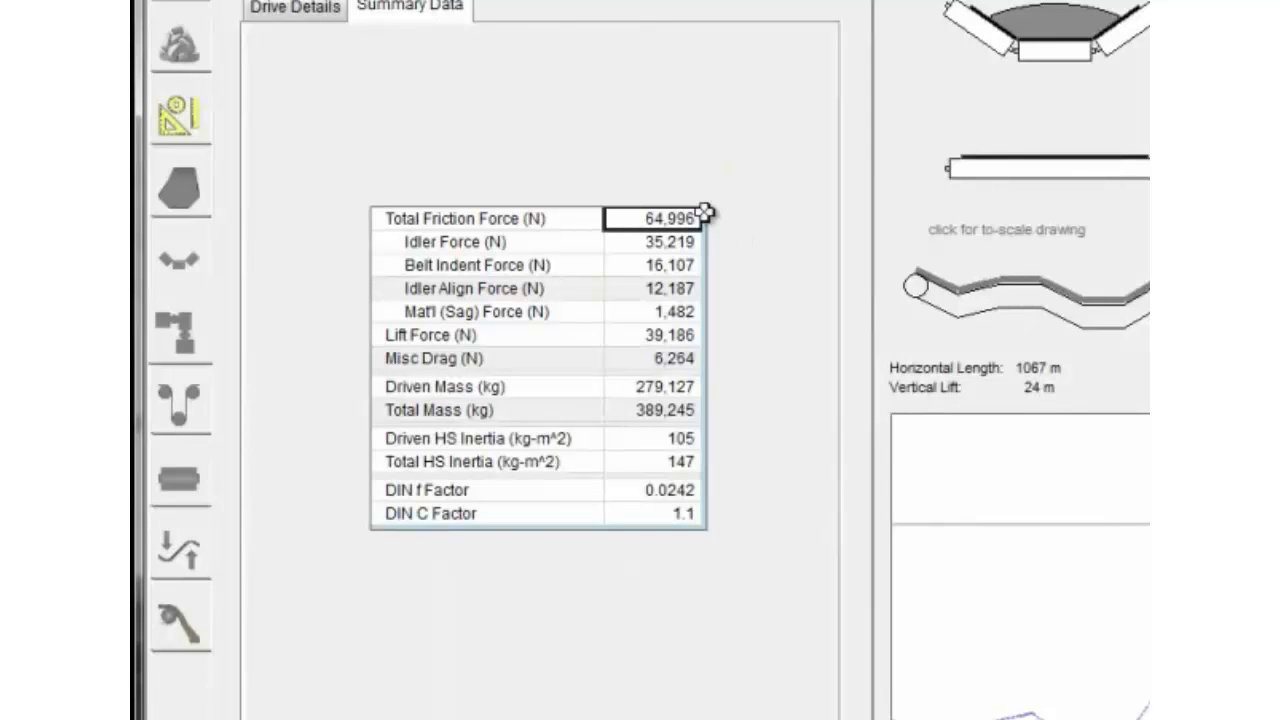
left_click(680, 337)
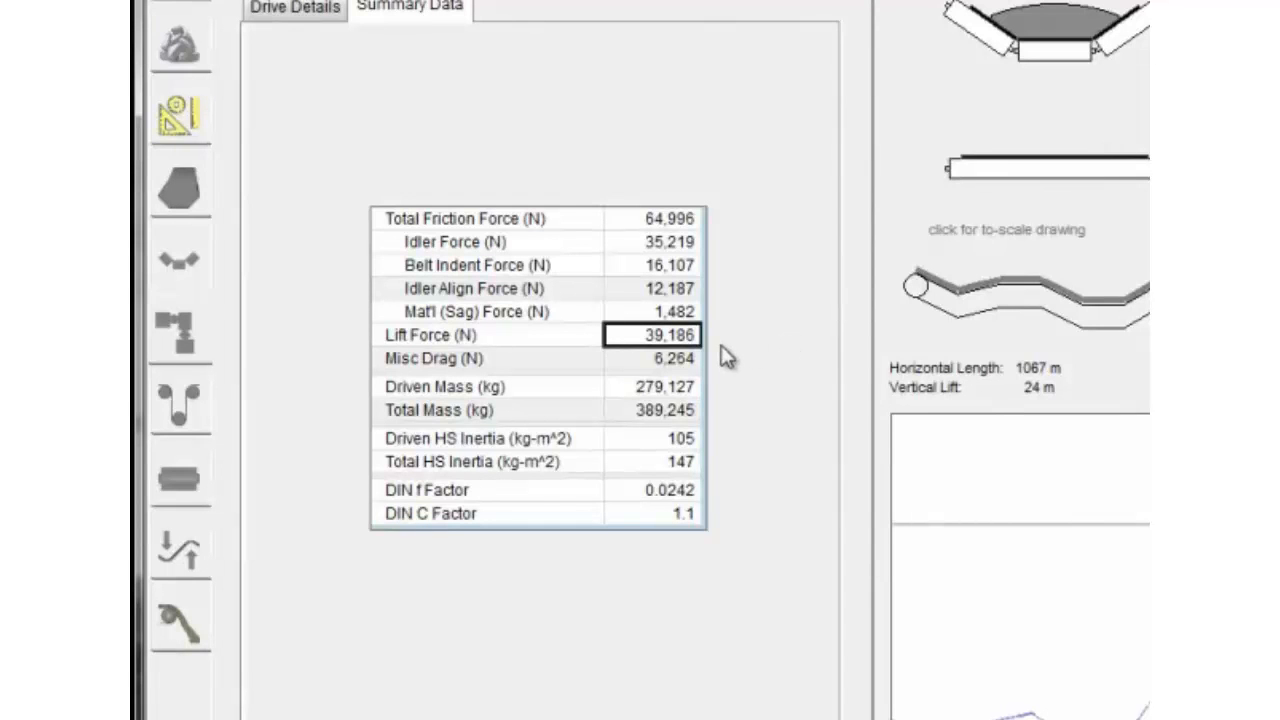
left_click(665, 357)
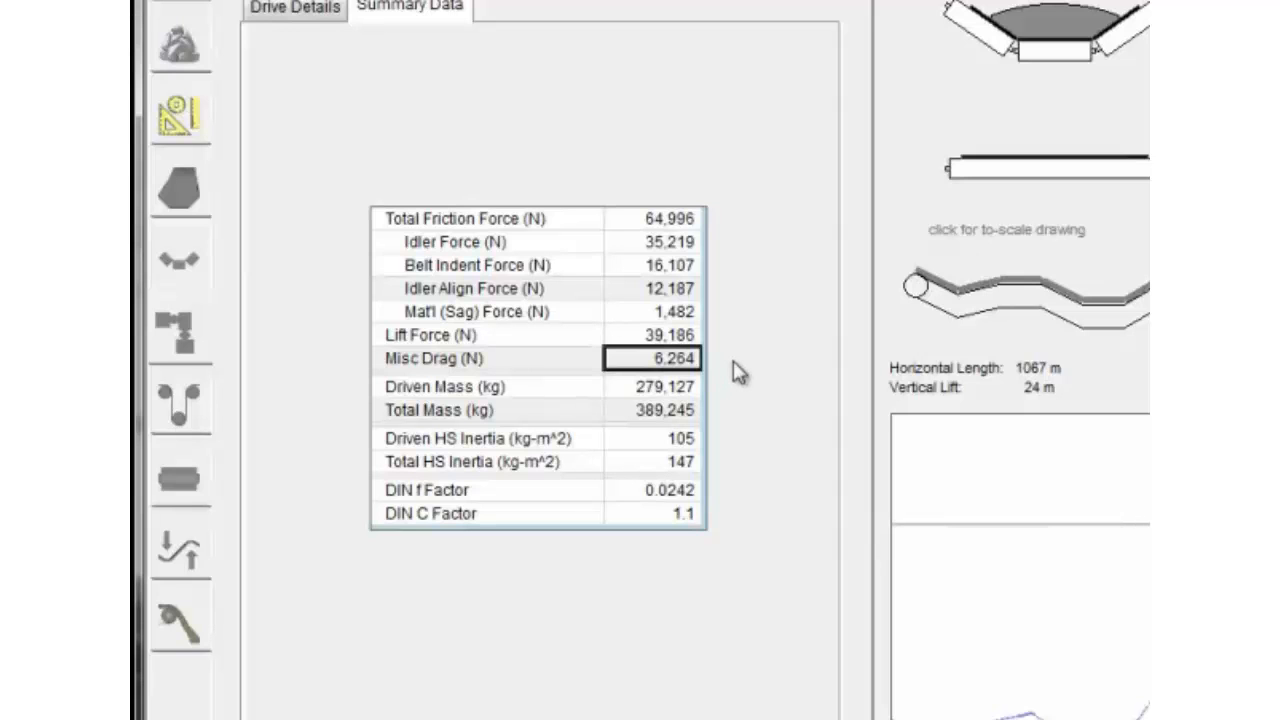
- Examine the friction force components: idler, belt indentation, idler alignment and material sag forces, and compare them with the total
left_click(655, 246)
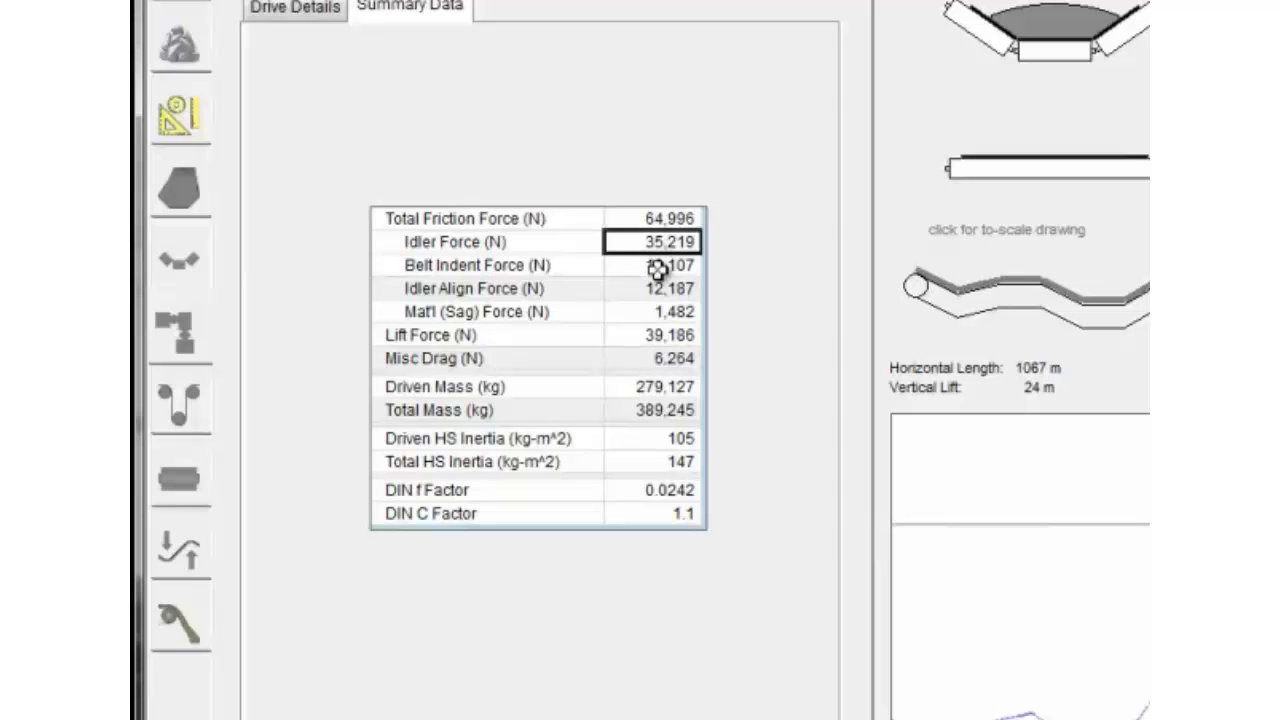
left_click(664, 266)
left_click(668, 289)
left_click(672, 310)
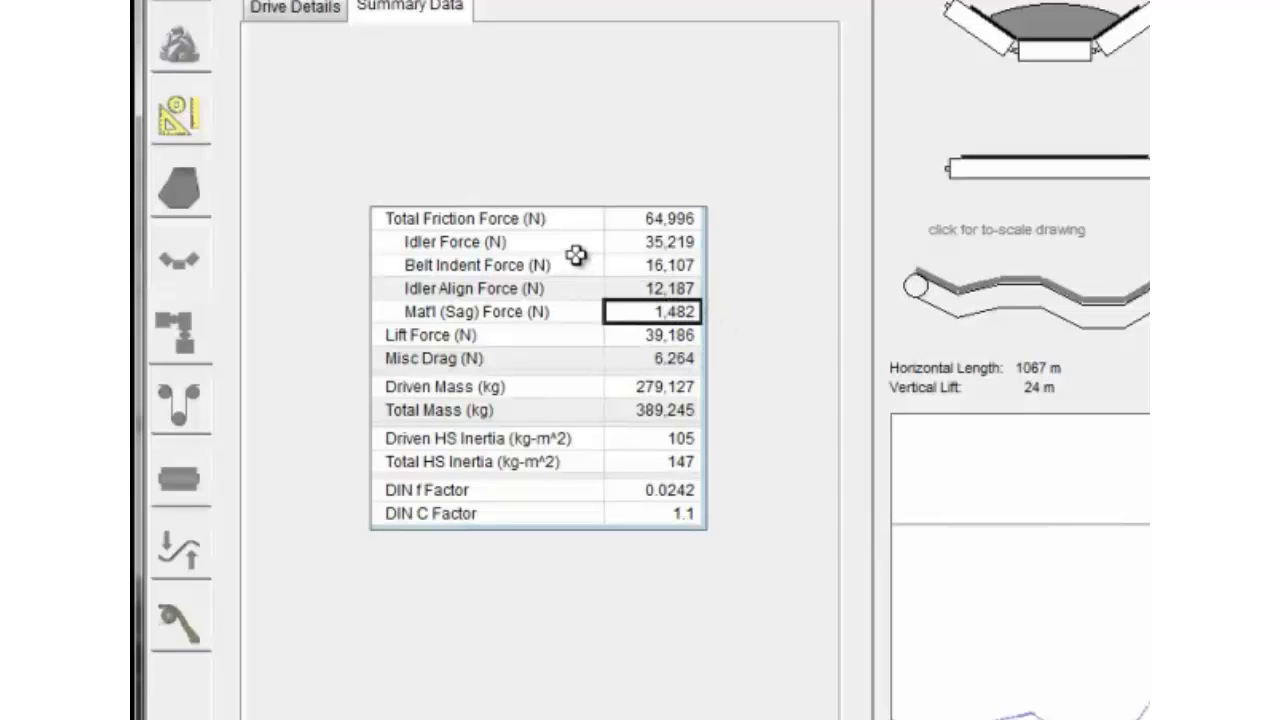
left_click(666, 243)
left_click(672, 264)
left_click(688, 288)
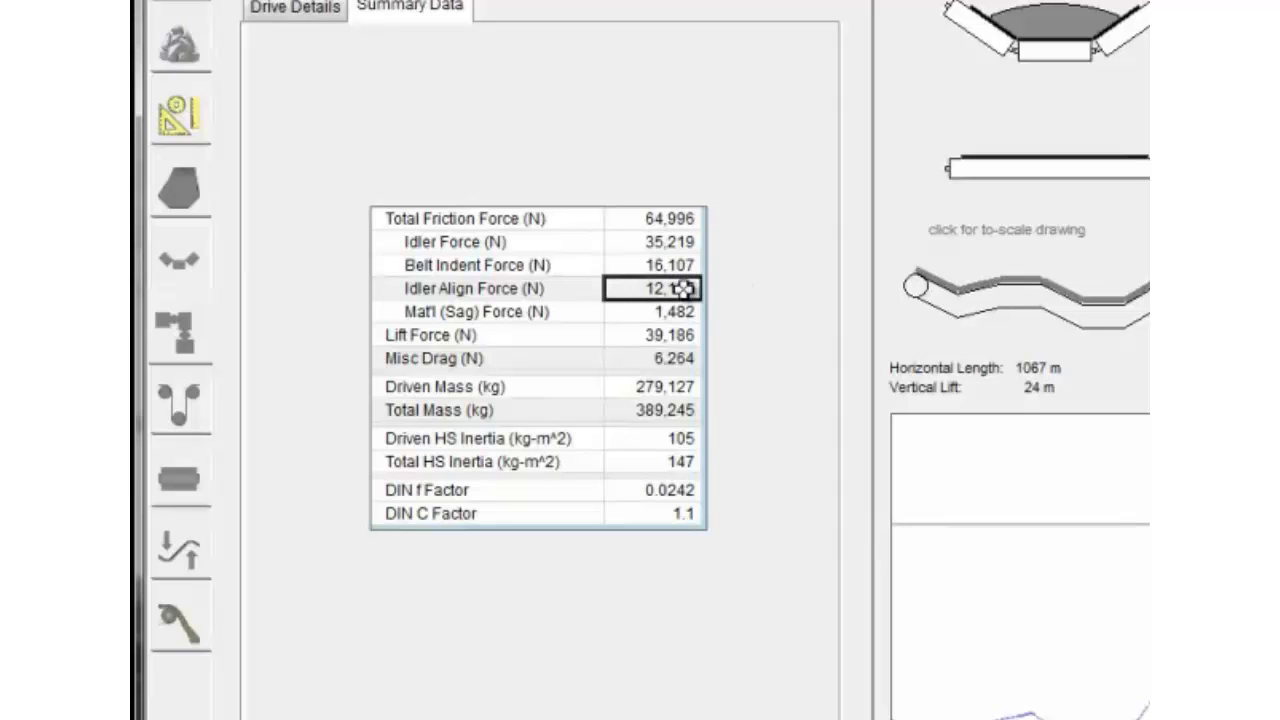
left_click(692, 312)
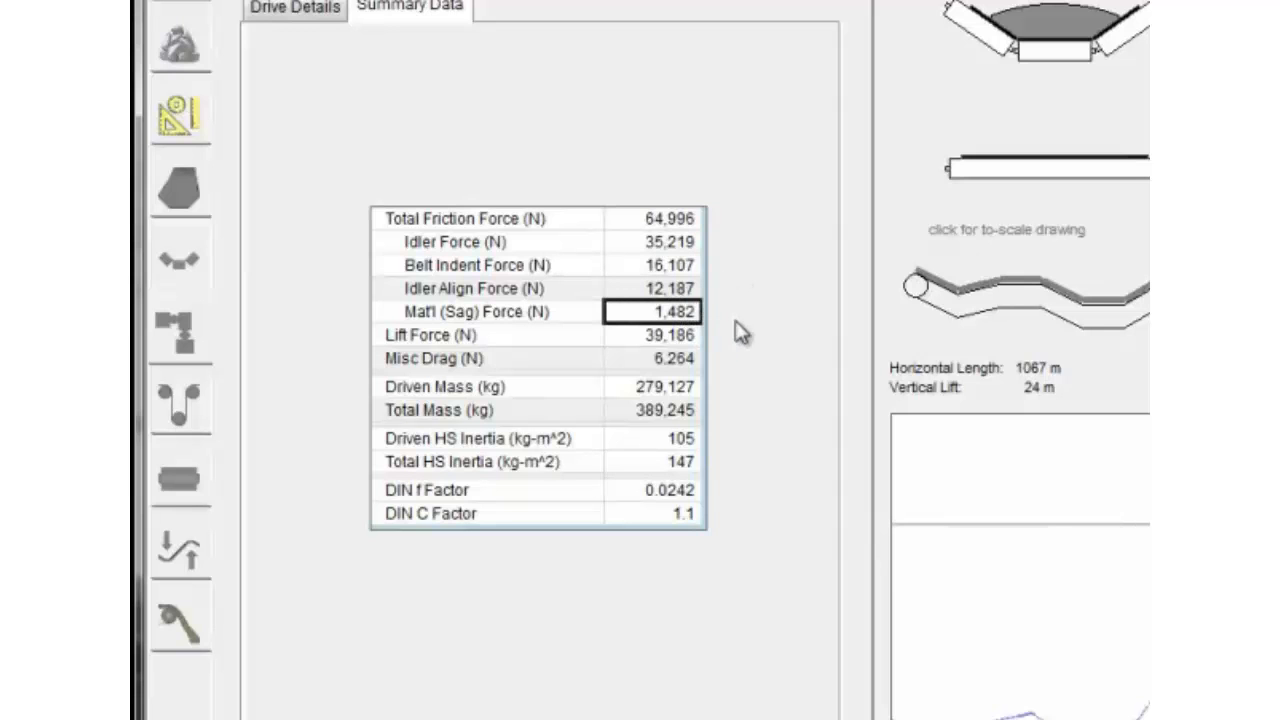
left_click(688, 247)
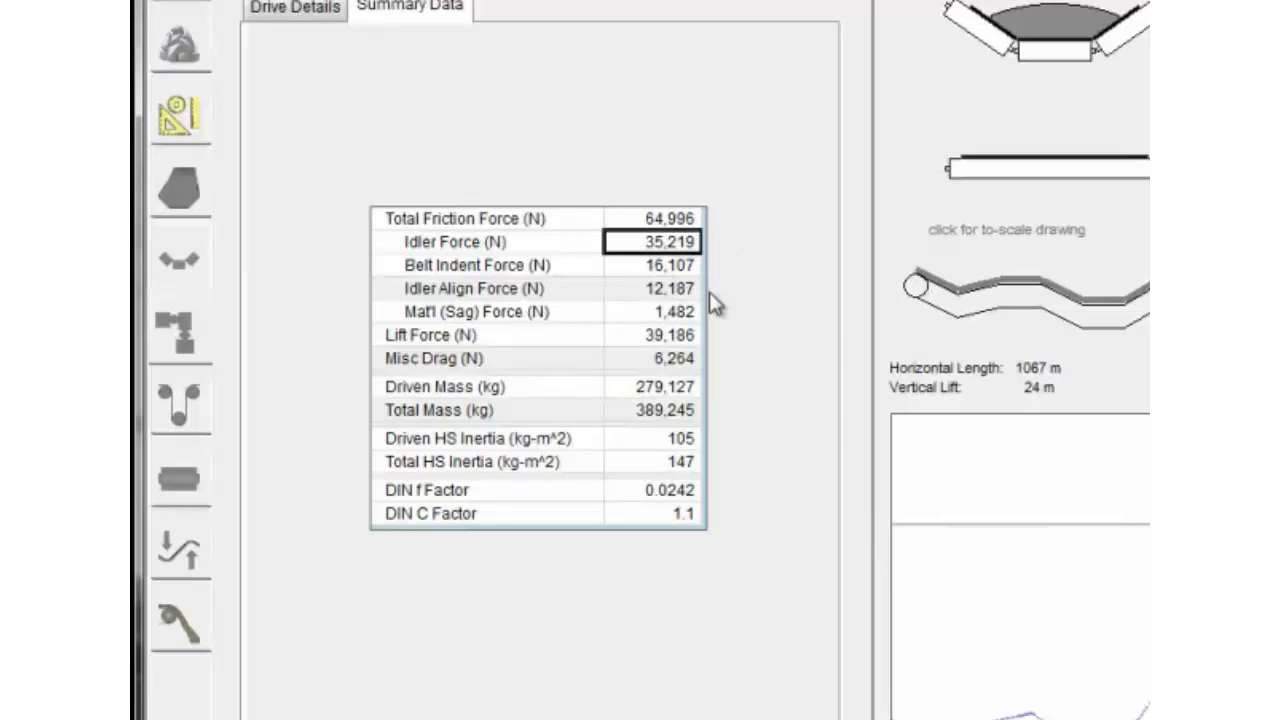
left_click(672, 223)
left_click(676, 231)
left_click(677, 219)
left_click(670, 240)
- Open the idler data and examine the Kis seal drag of the carry and return idlers
left_click(178, 261)
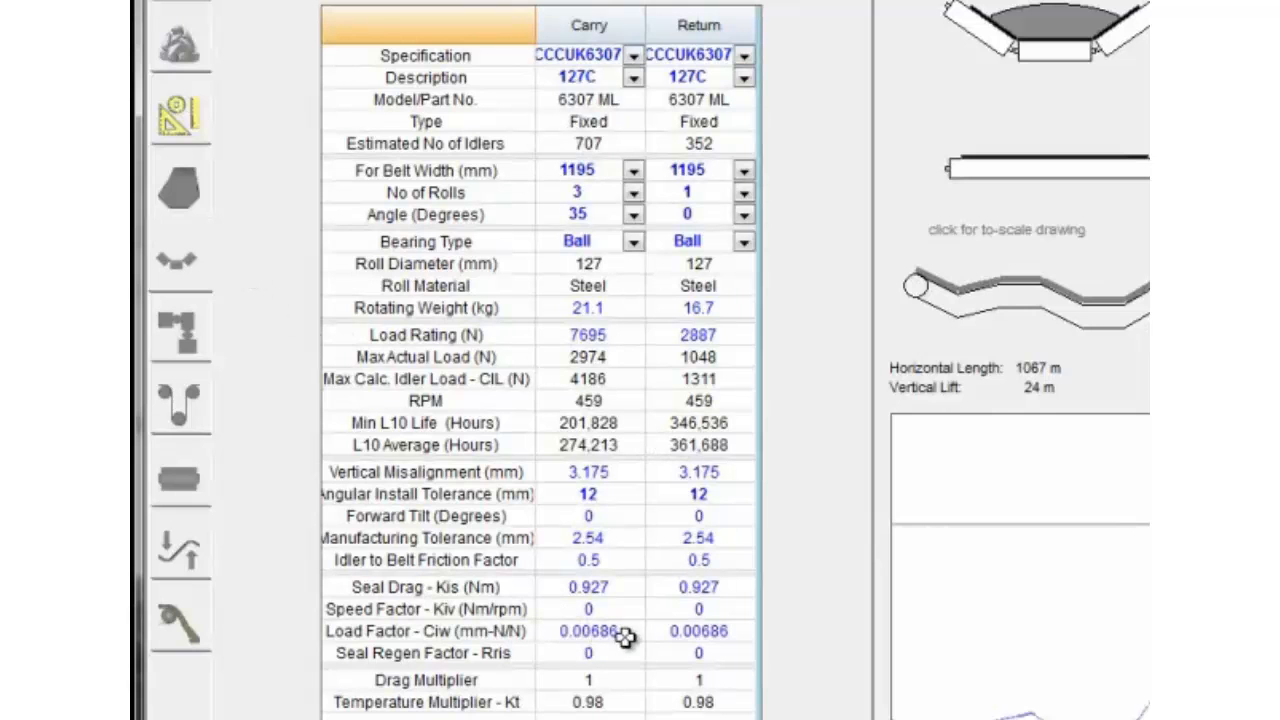
left_click(616, 585)
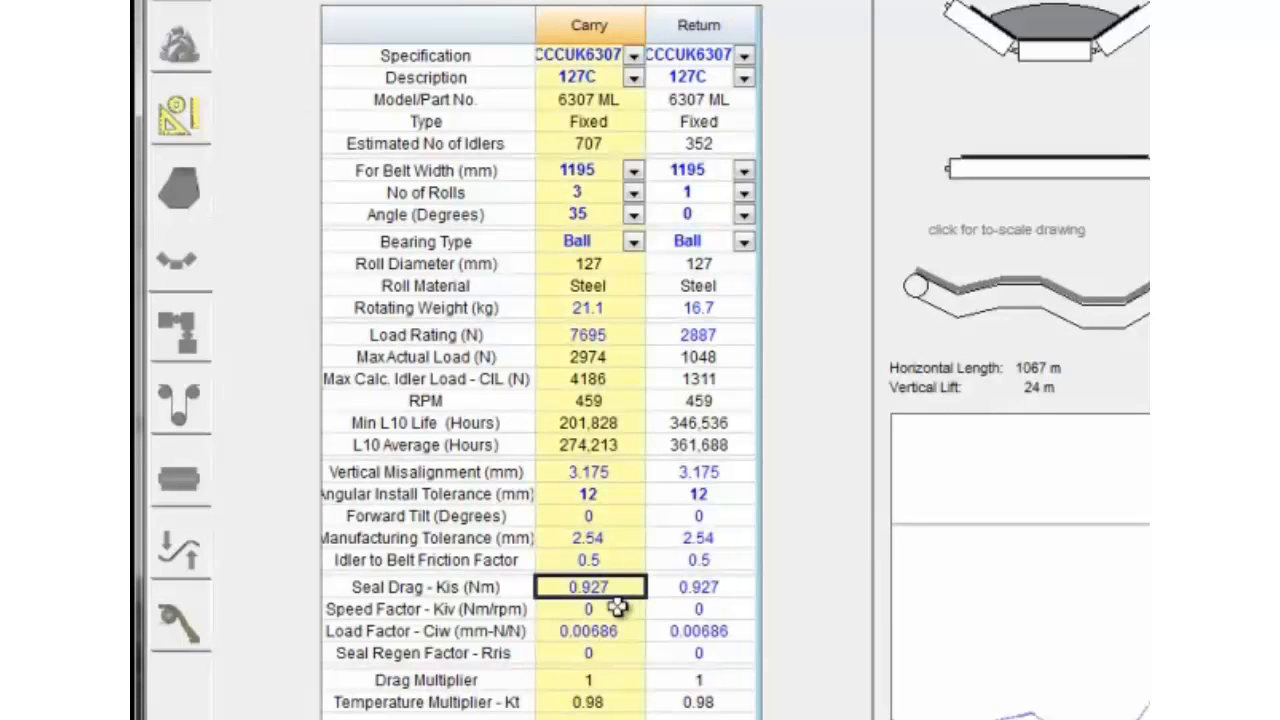
left_click(688, 590)
left_click(597, 588)
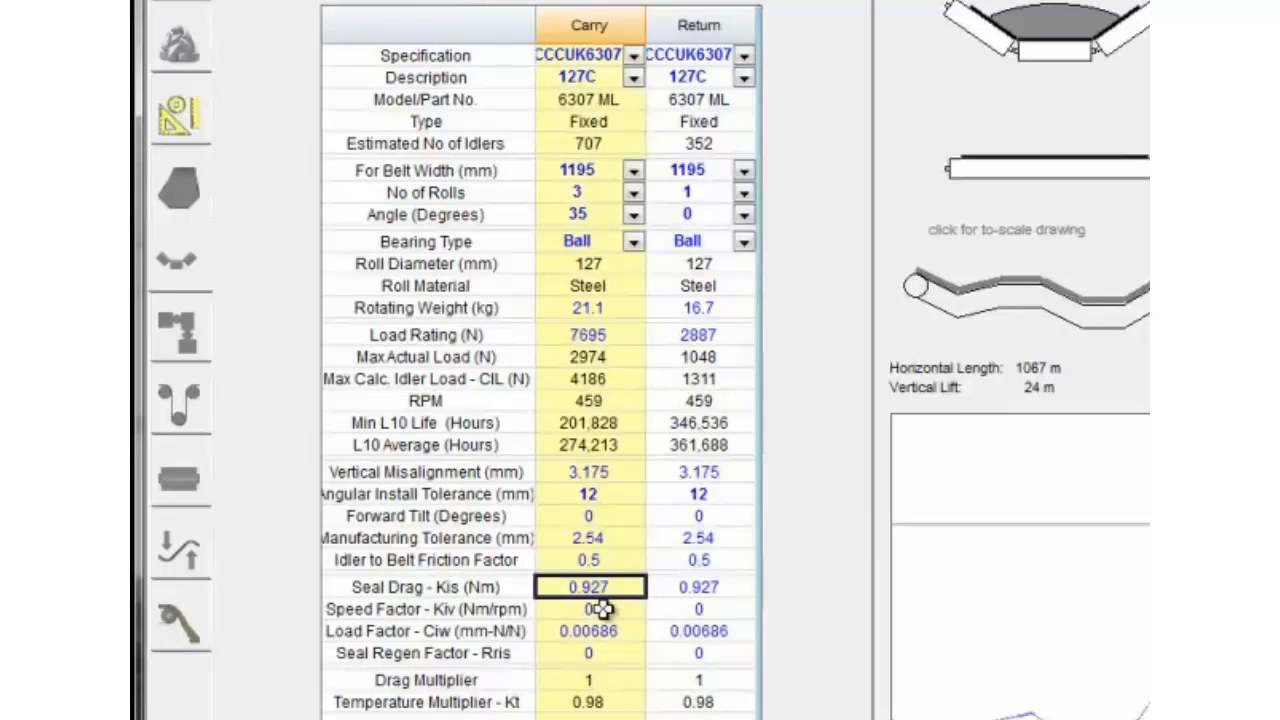
left_click(683, 587)
left_click(618, 587)
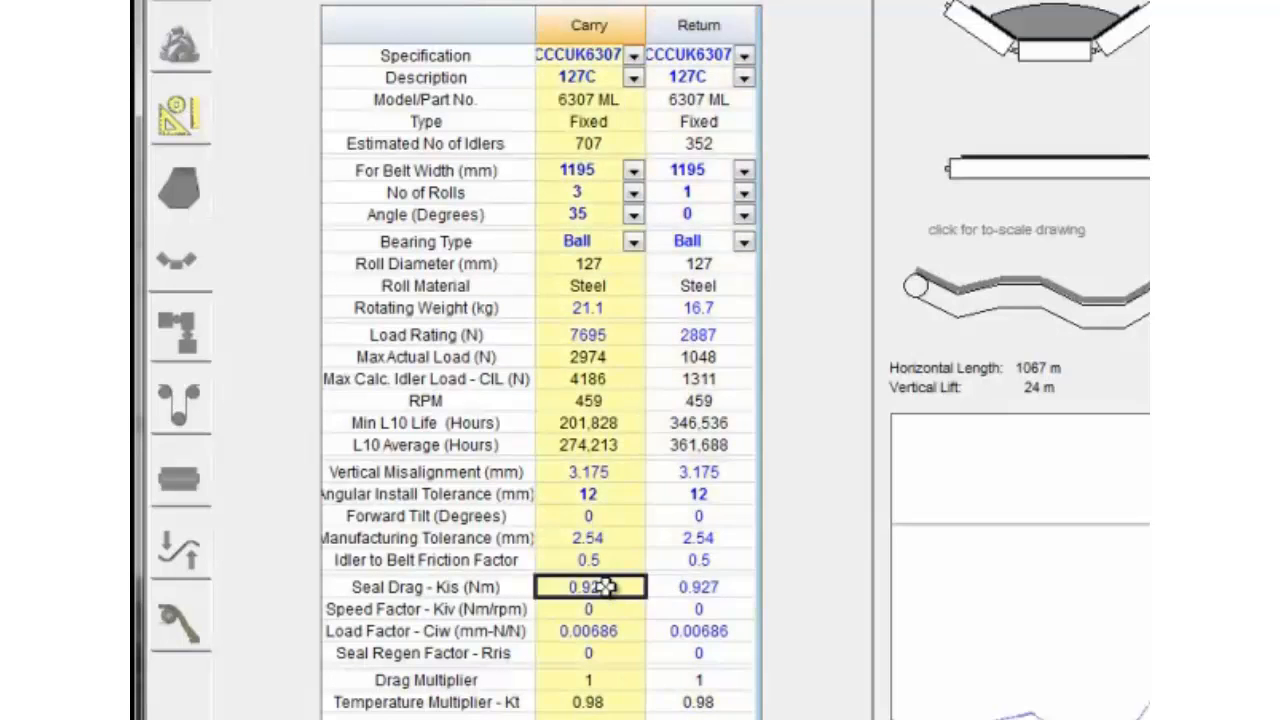
left_click(684, 590)
- Set the Kis seal drag to 0.7 Nm for both the carry and return idlers
left_click(621, 590)
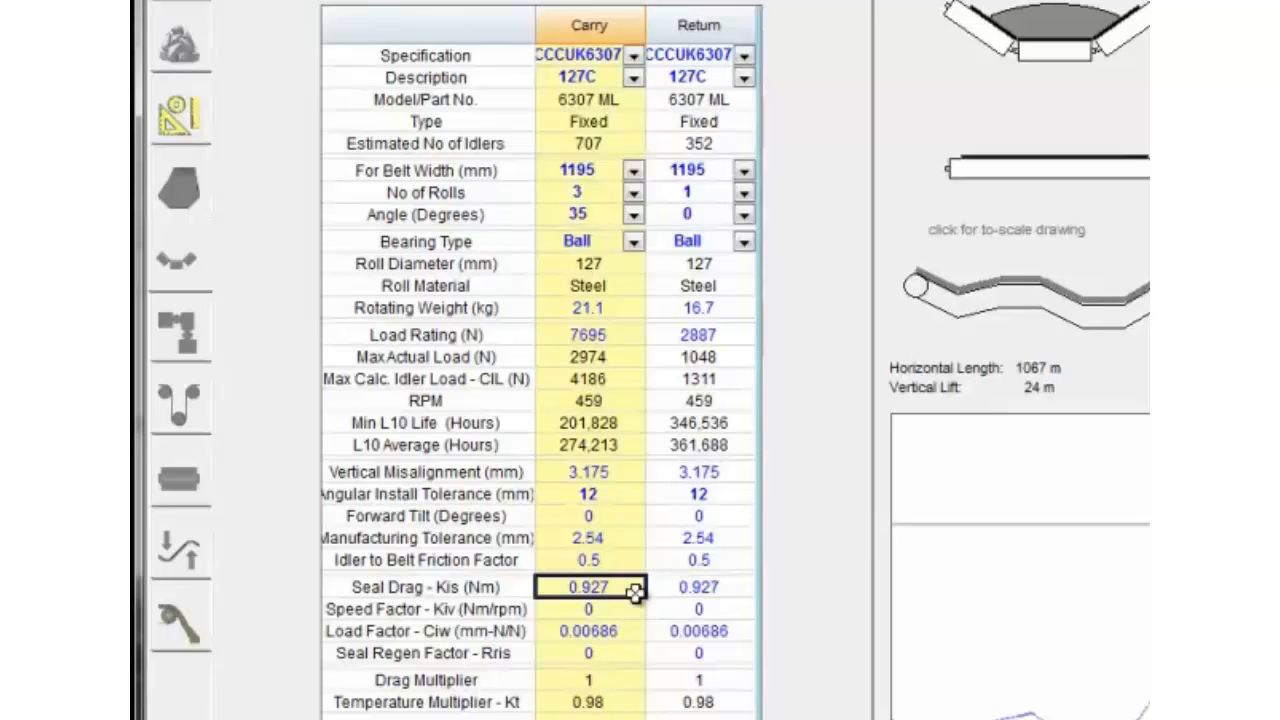
key("BackSpace")
type("0.7")
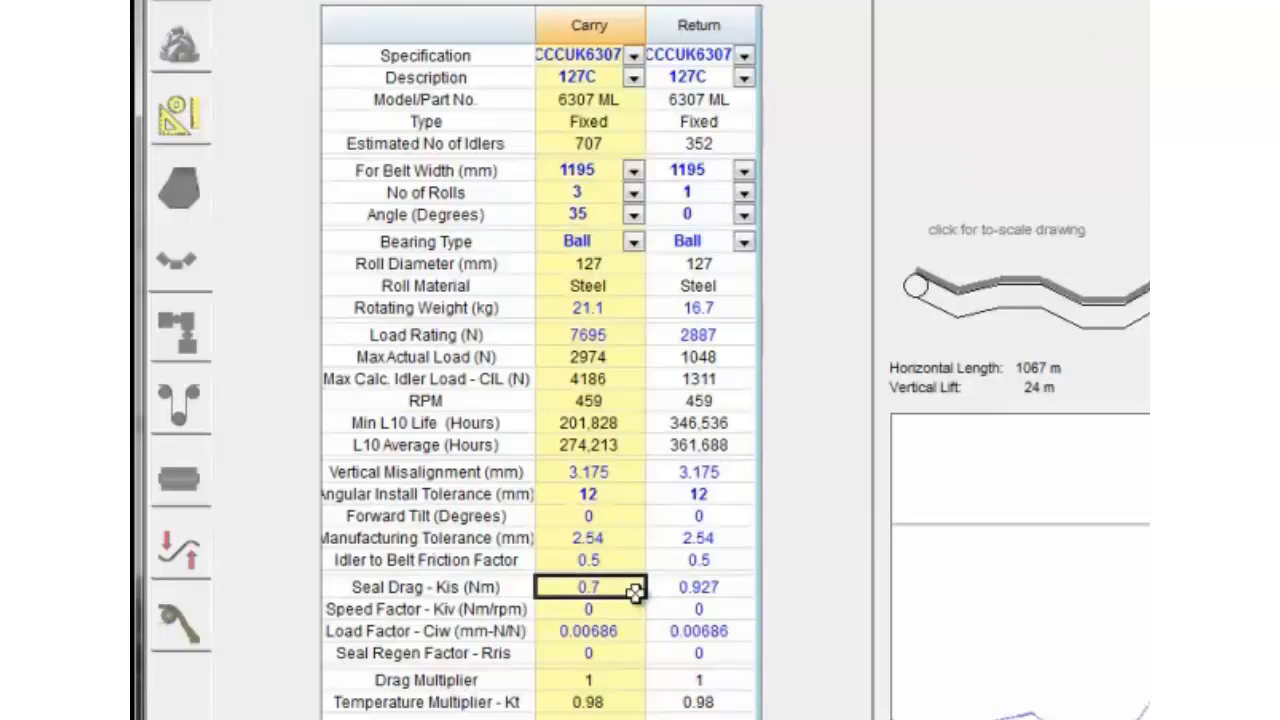
key("Return")
left_click(722, 590)
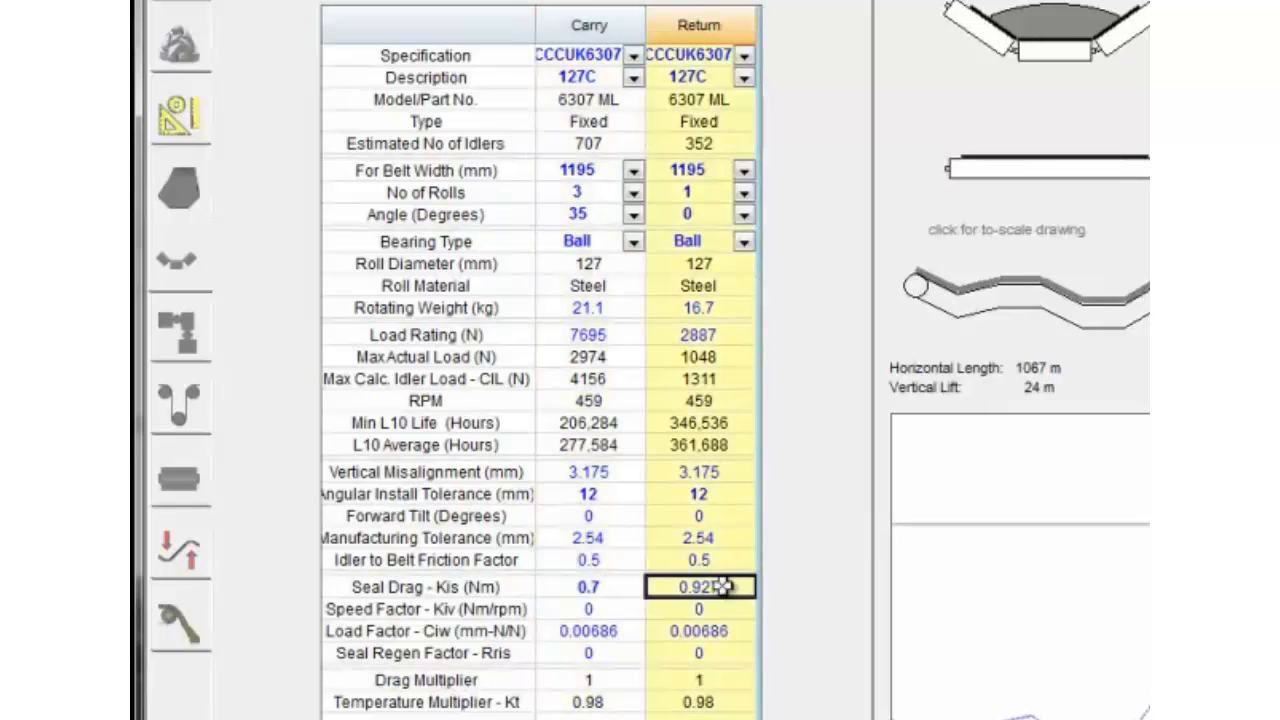
type("0.7")
key("Return")
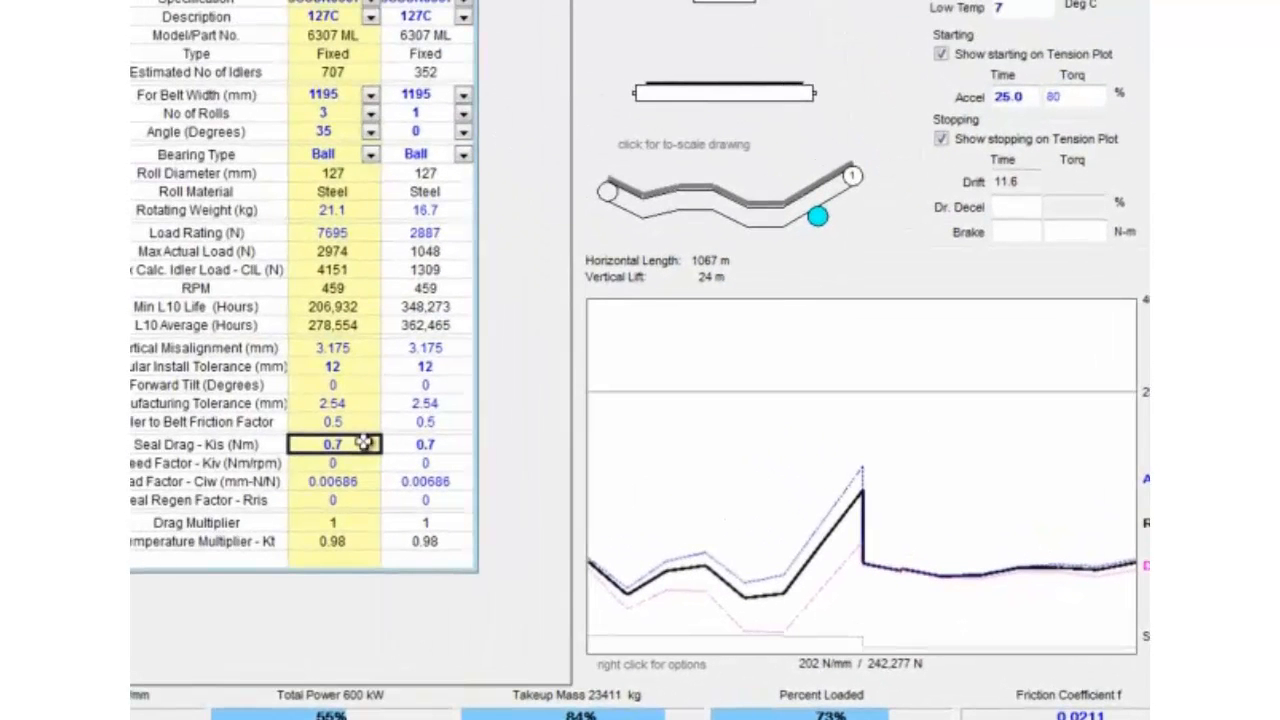
- Raise the Kis seal drag to 1.2 Nm for both the carry and return idlers
type("1.2")
key("Return")
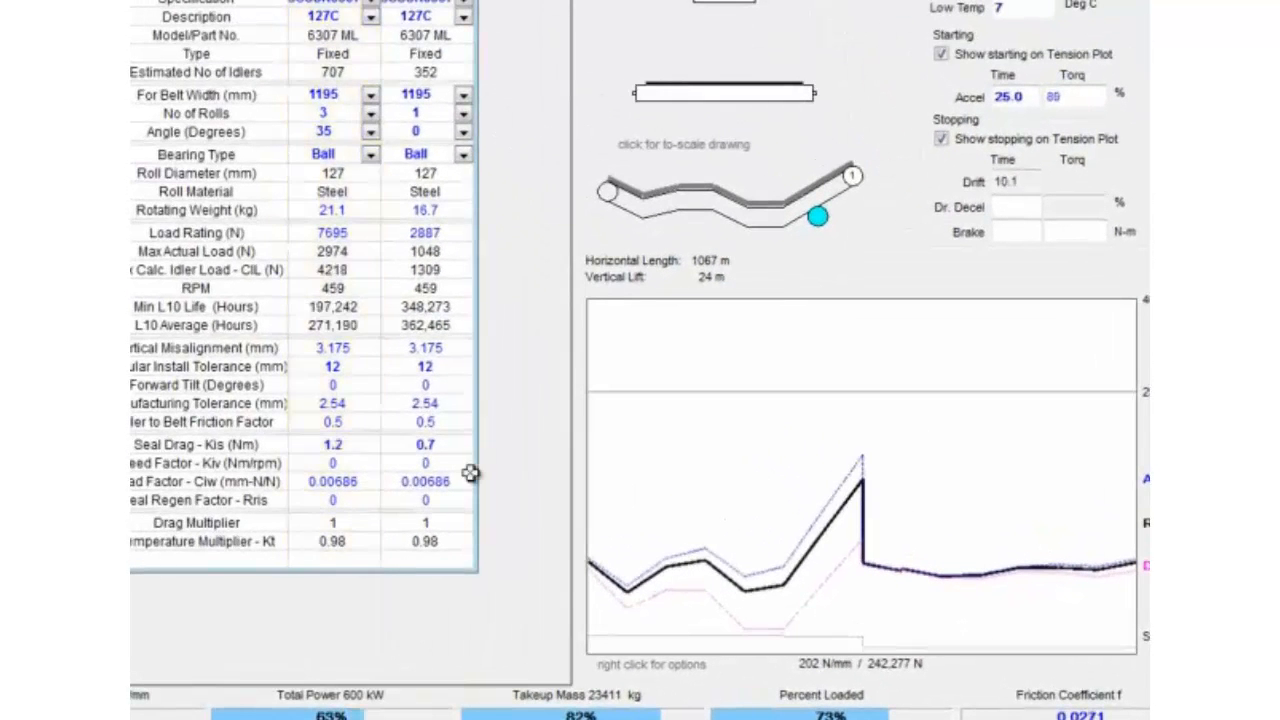
left_click(447, 444)
type("1.2")
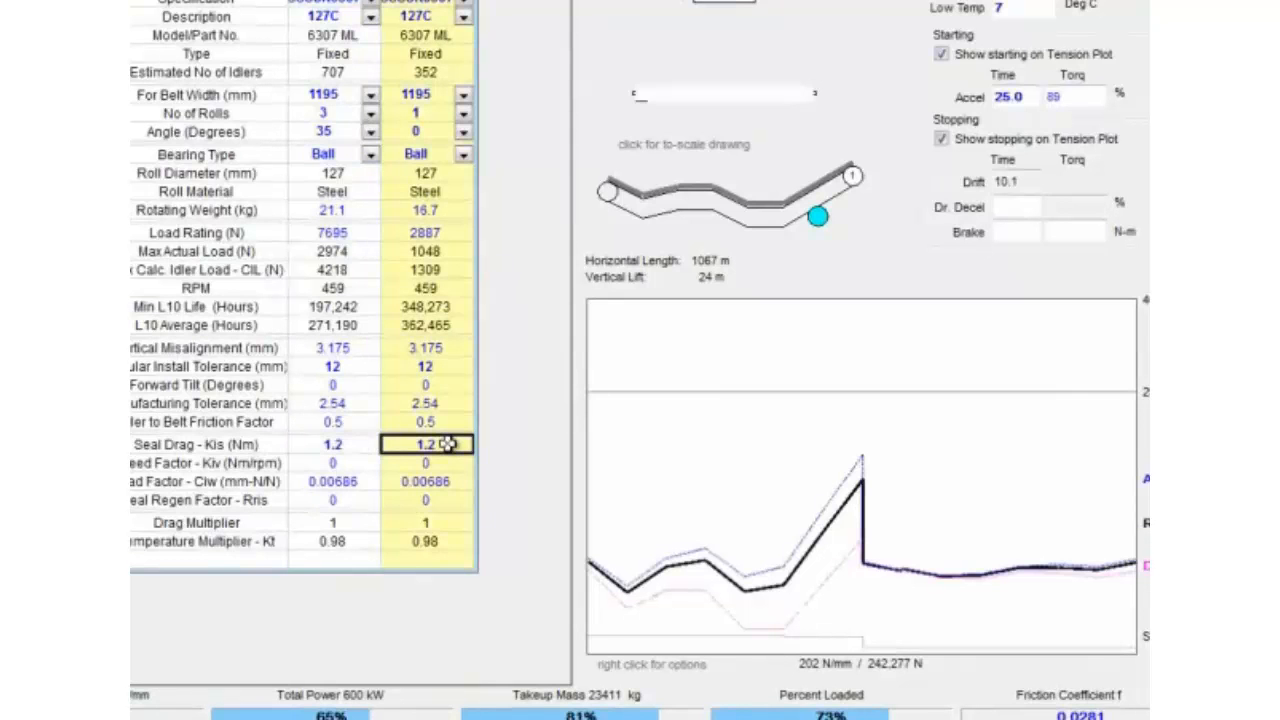
key("Return")
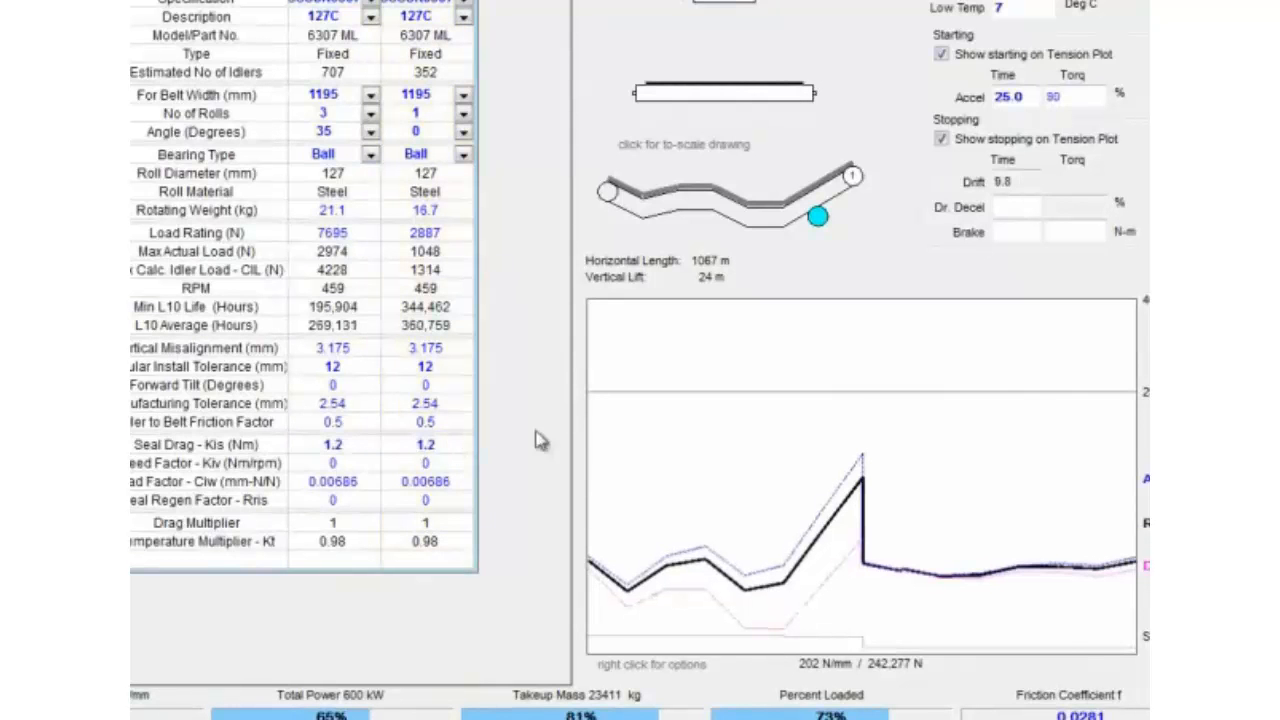
- Restore the Kis seal drag to 0.927 Nm for both the carry and return idlers
left_click(348, 446)
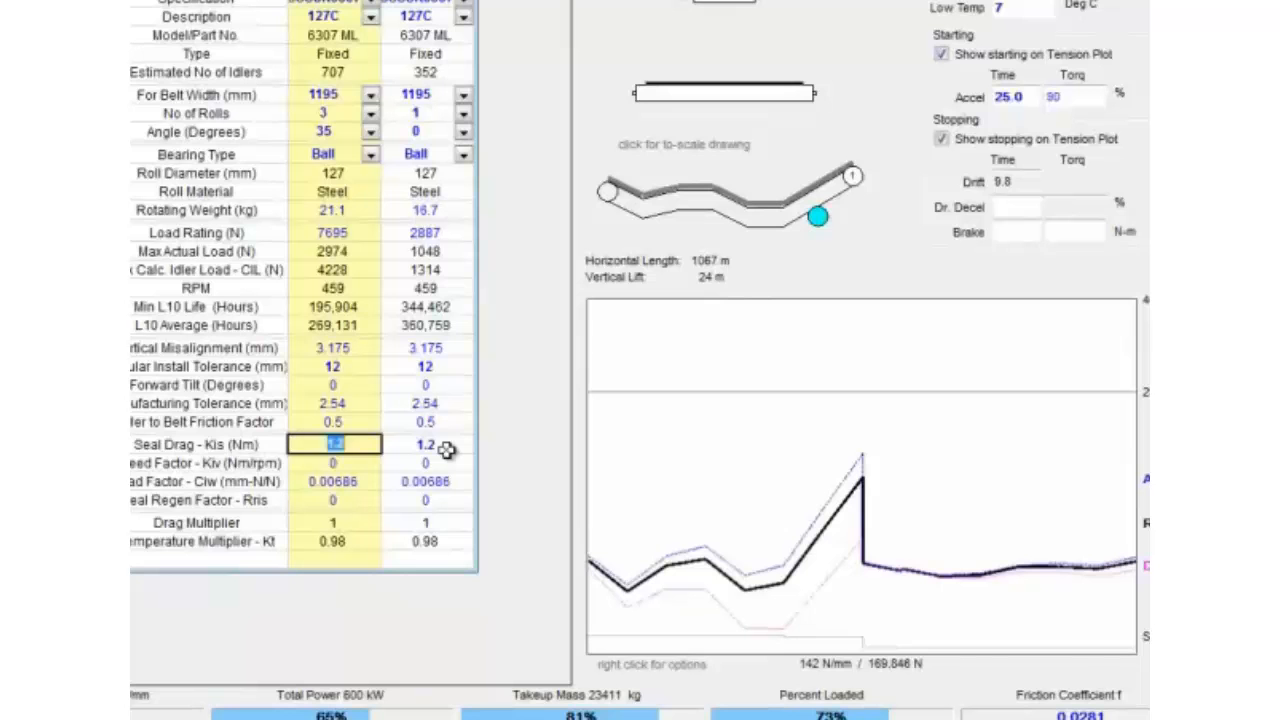
left_click(350, 446)
type("0.927")
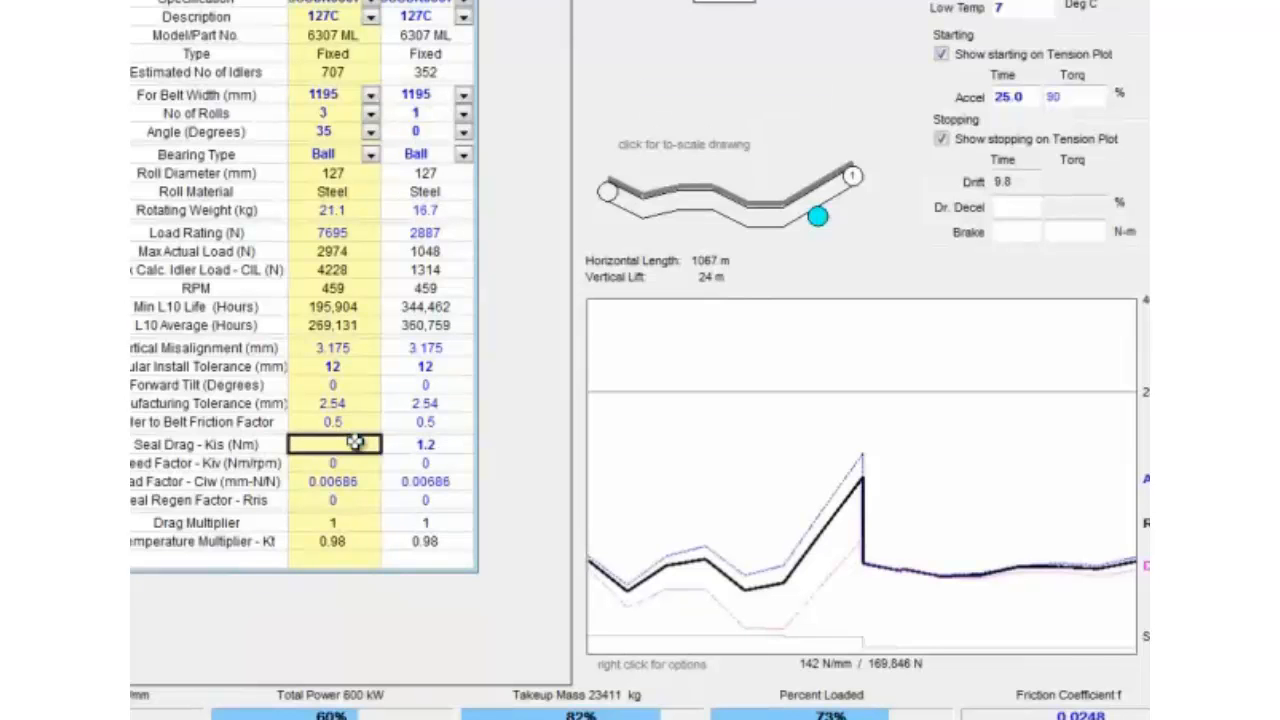
key("Return")
left_click(427, 444)
left_click_drag(442, 444, 400, 449)
type("0.927")
key("Return")
left_click(338, 445)
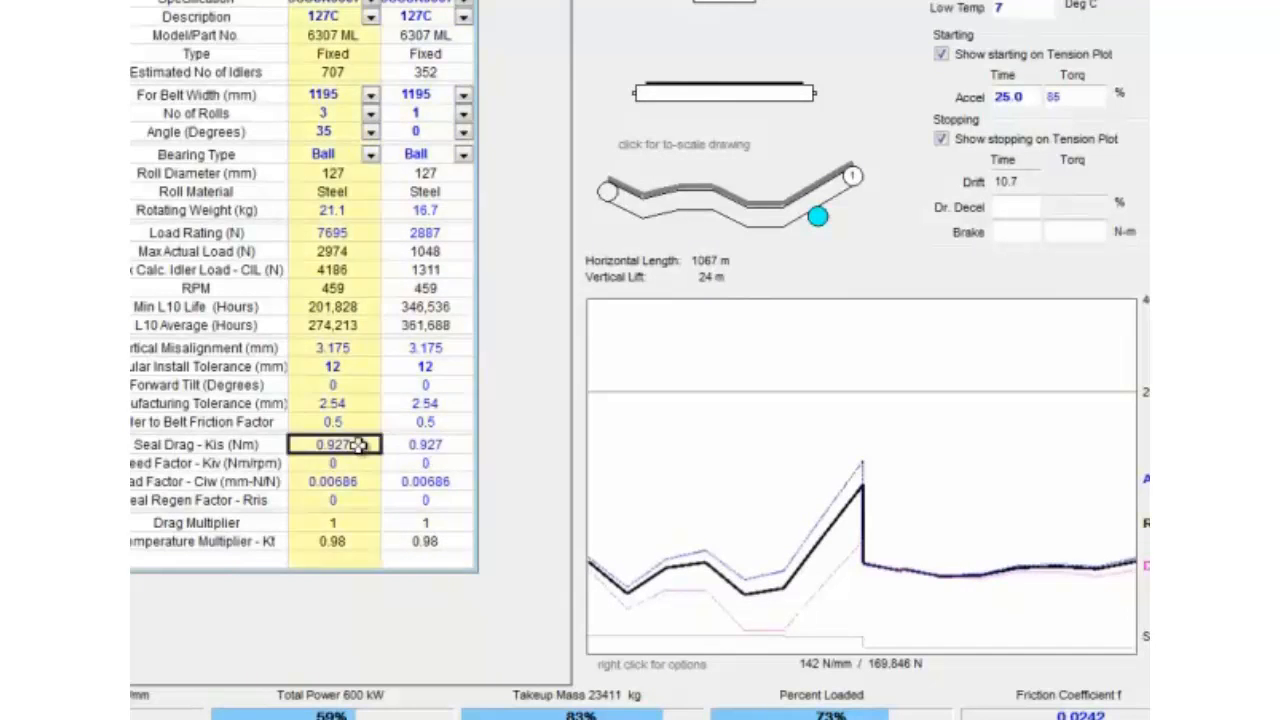
left_click(427, 445)
left_click(350, 447)
left_click(421, 448)
left_click(368, 449)
- Set the angular install tolerance to 4 mm for both the carry and return idlers
left_click(368, 369)
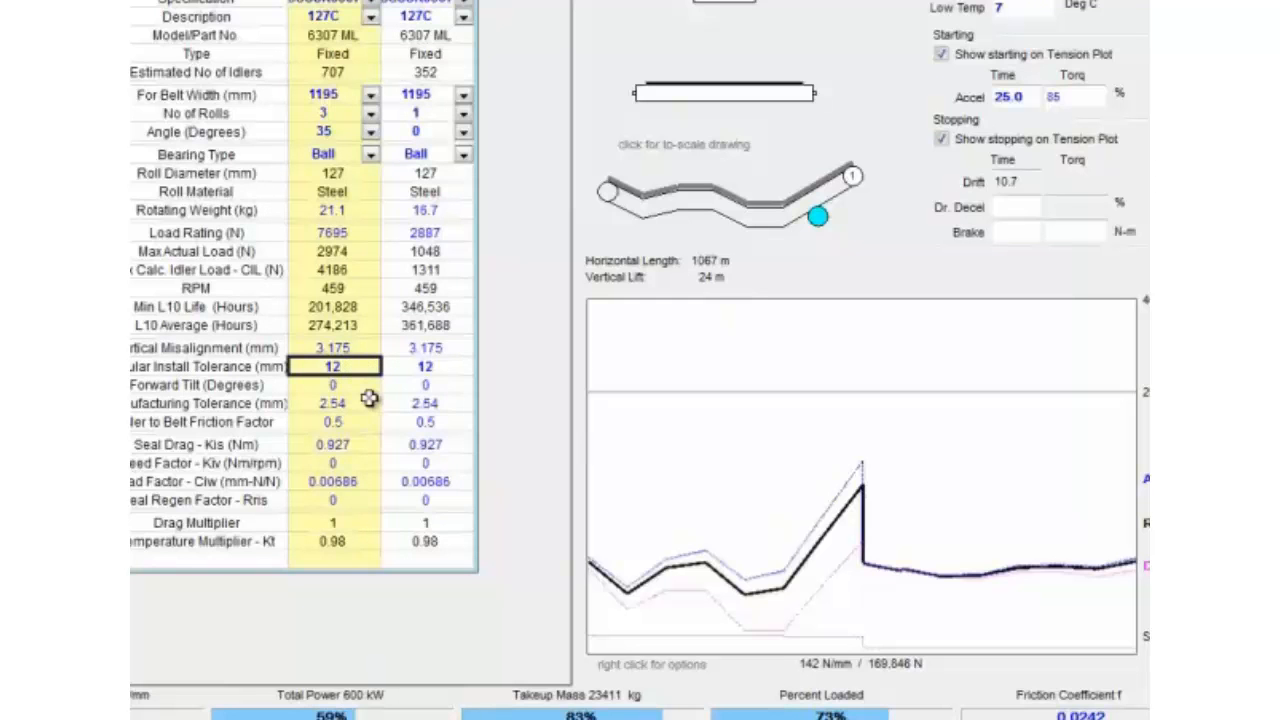
type("4")
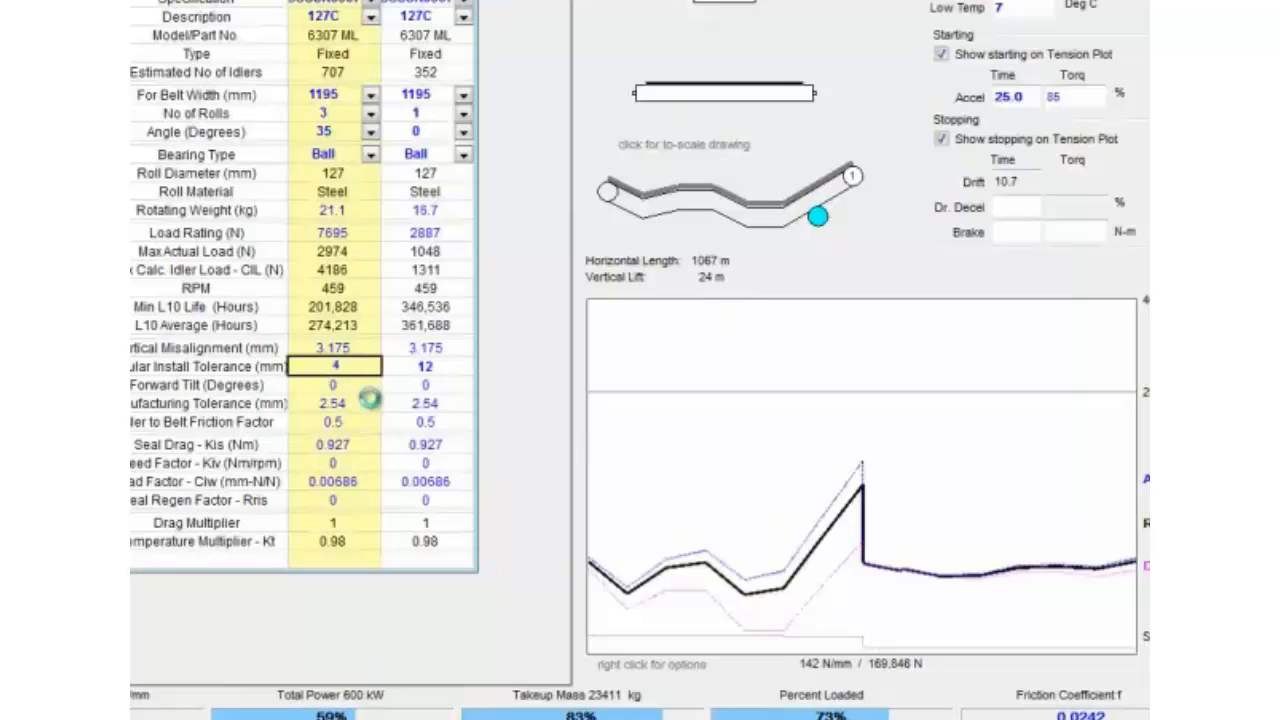
key("Return")
left_click(455, 366)
type("4")
key("Return")
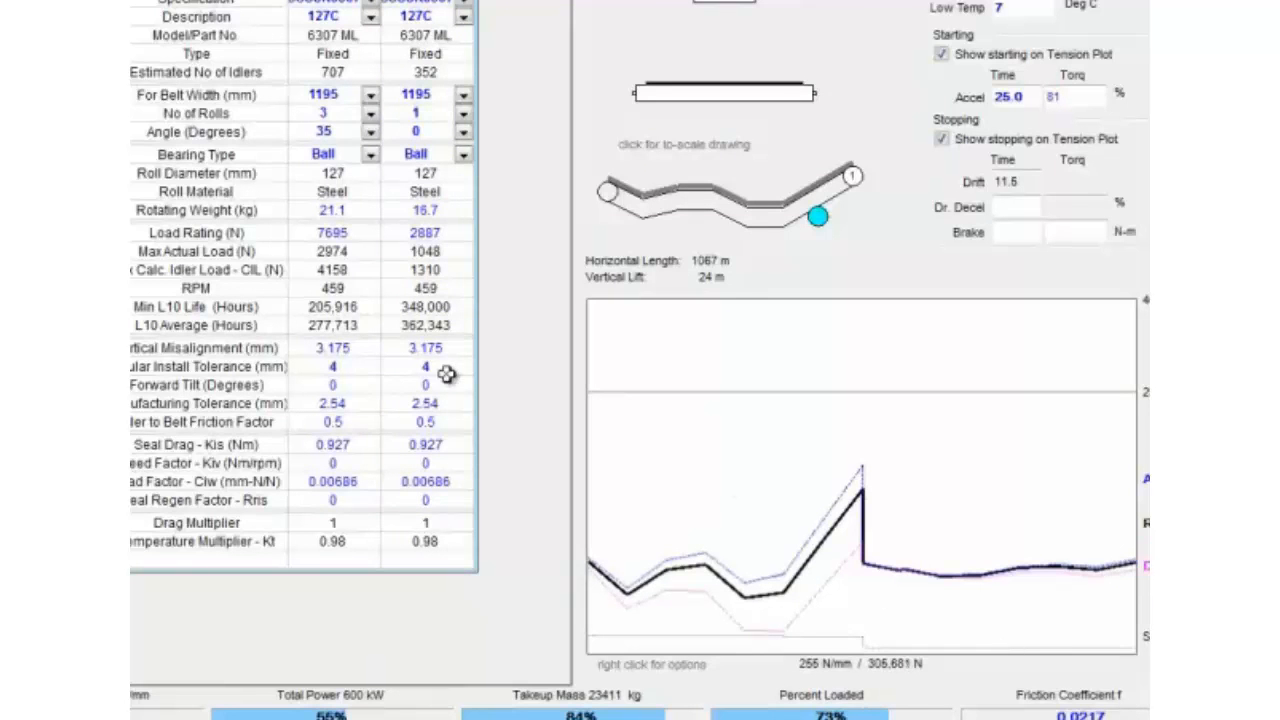
- Return the angular install tolerance to 12 mm for both the carry and return idlers
left_click(364, 368)
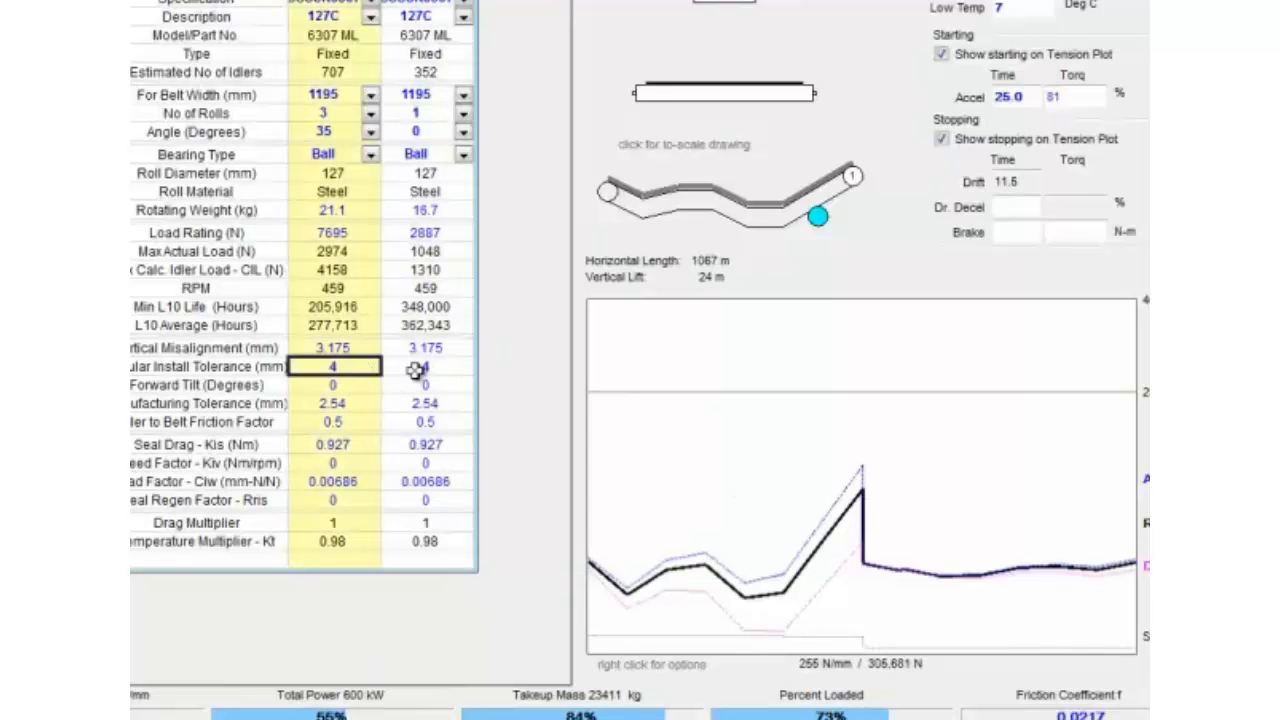
type("12")
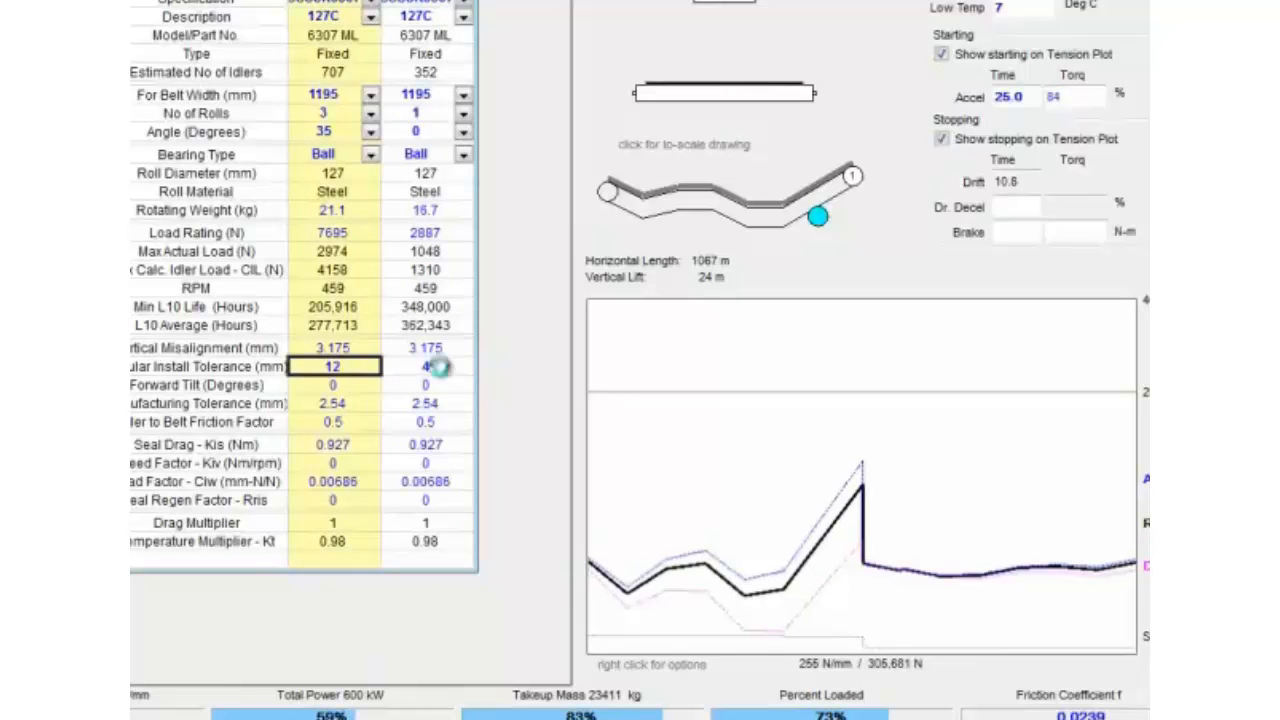
left_click(420, 368)
type("12")
key("Return")
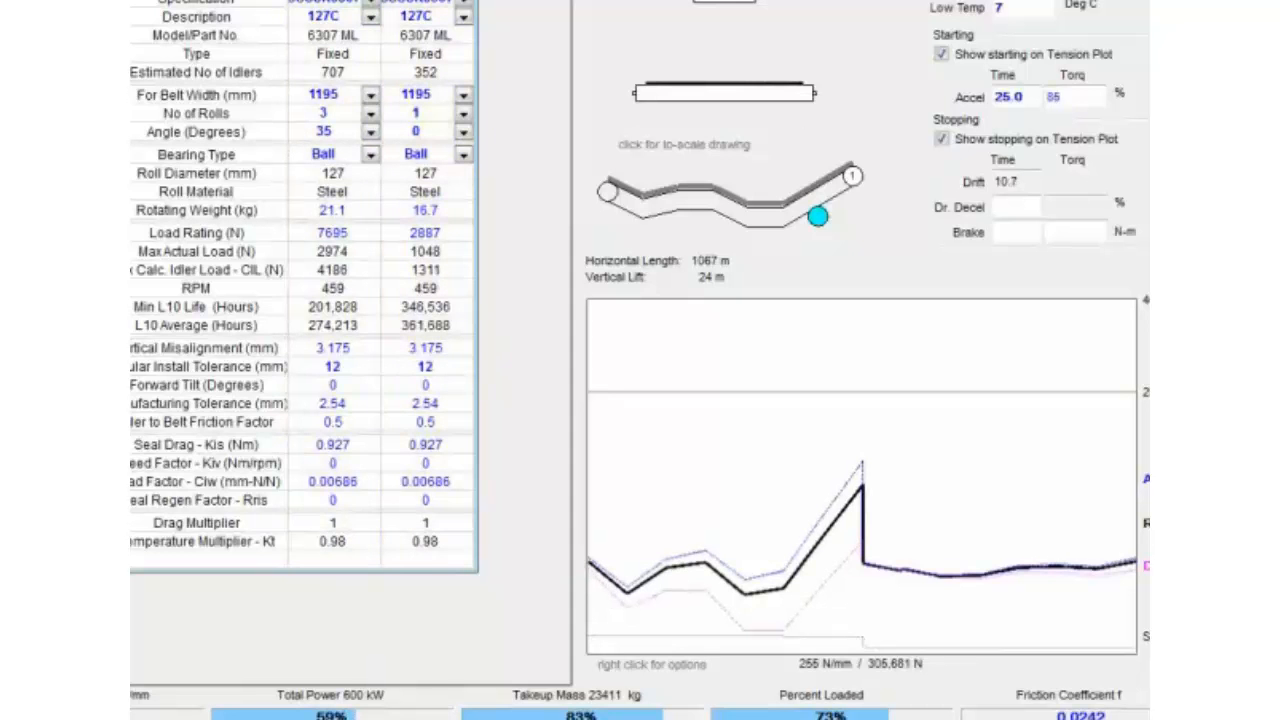
- Open the belt data and examine the bottom cover gauge, cover rubber constants and deformation drag multiplier
left_click(131, 250)
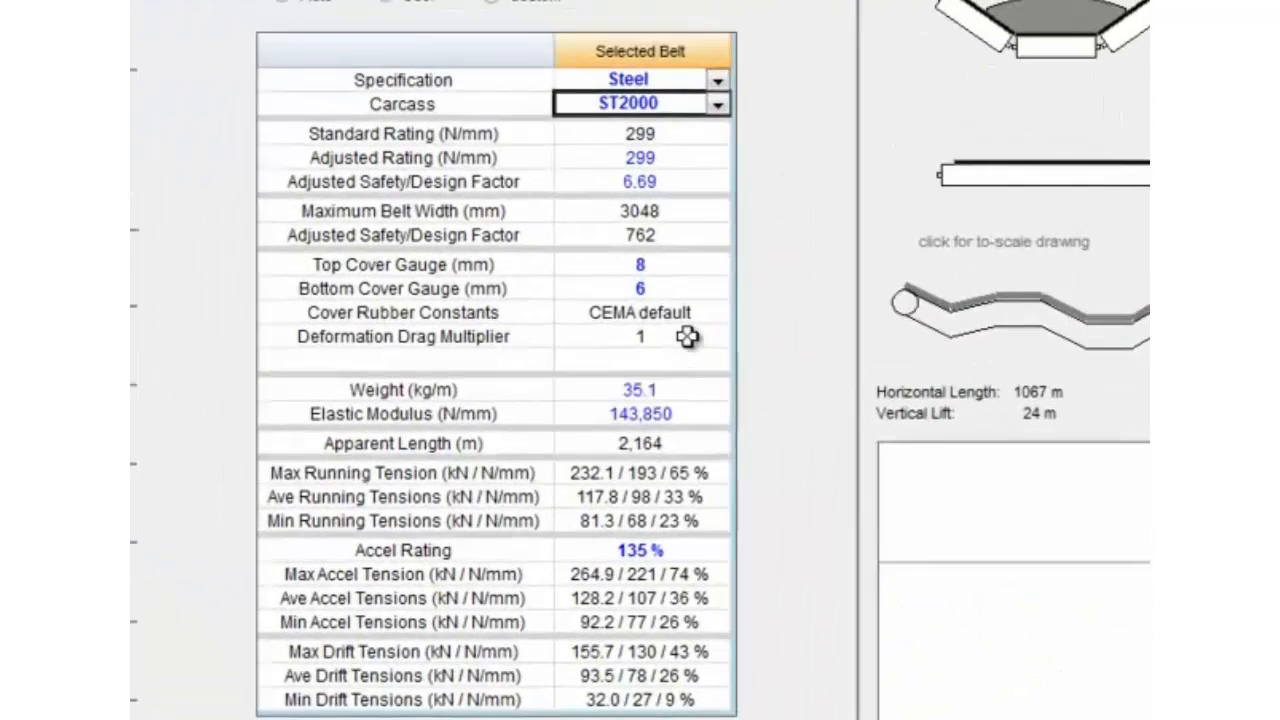
left_click(688, 337)
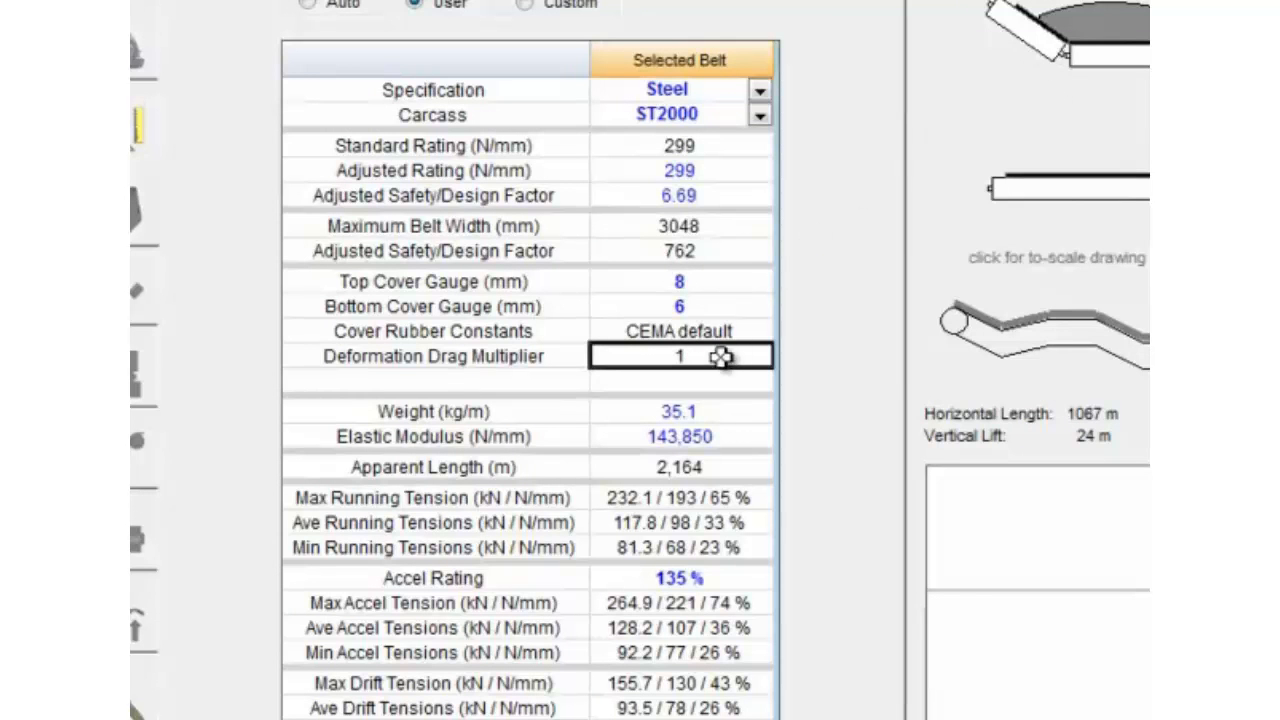
left_click(721, 304)
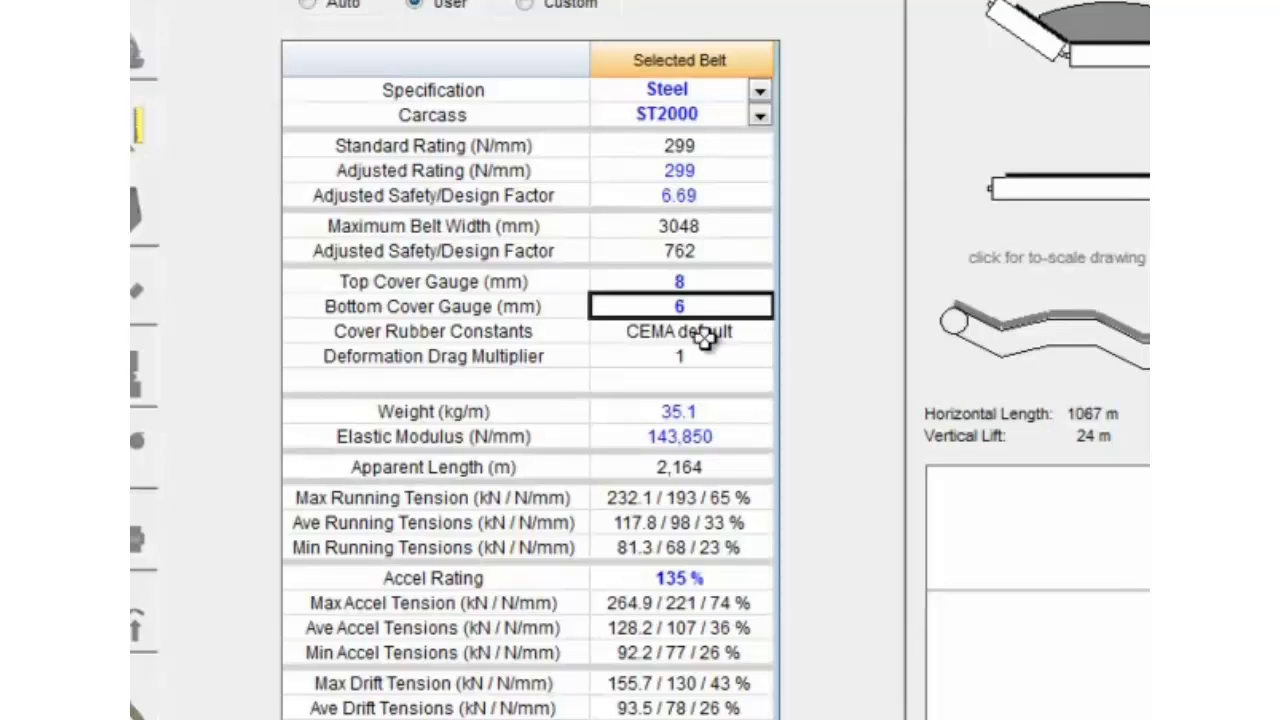
left_click(710, 331)
left_click(734, 355)
left_click(734, 332)
left_click(737, 352)
left_click(737, 338)
left_click(741, 356)
left_click(740, 335)
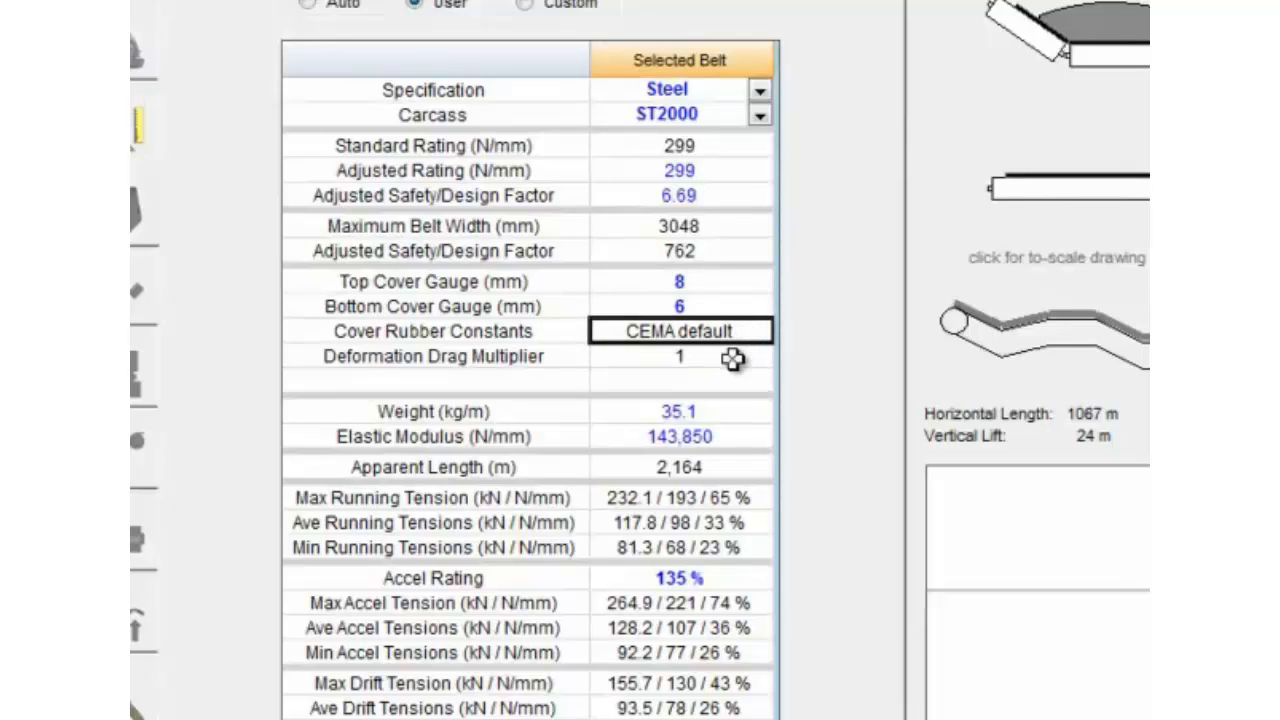
left_click(733, 358)
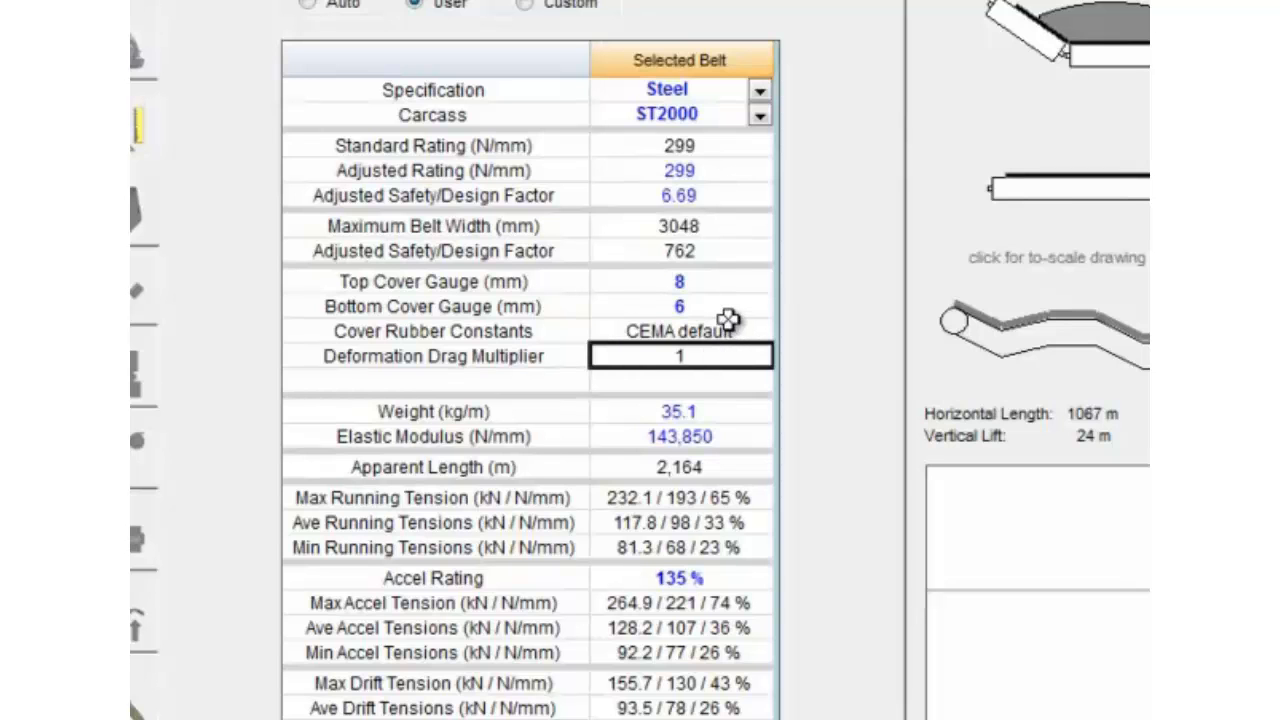
left_click(727, 334)
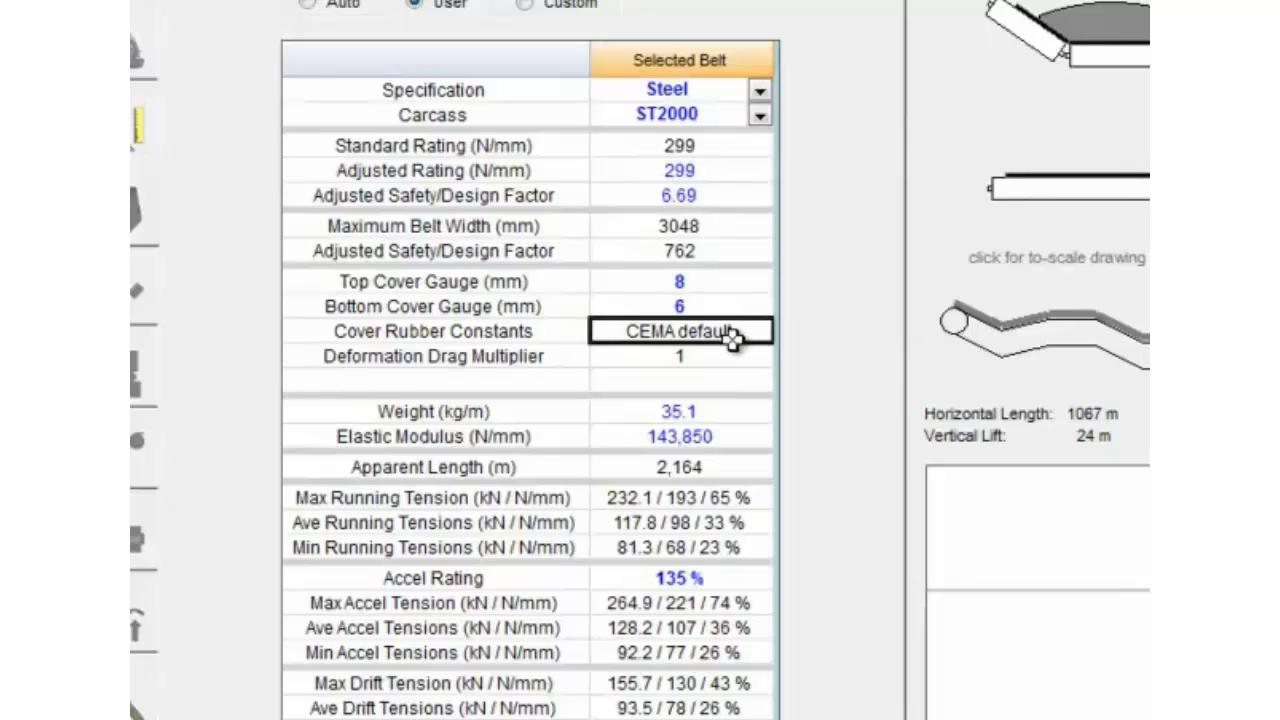
- Compare the belt's cover rubber constants with its deformation drag multiplier
left_click(720, 351)
left_click(722, 331)
left_click(720, 352)
left_click(727, 336)
left_click(731, 360)
left_click(730, 340)
left_click(730, 358)
left_click(730, 340)
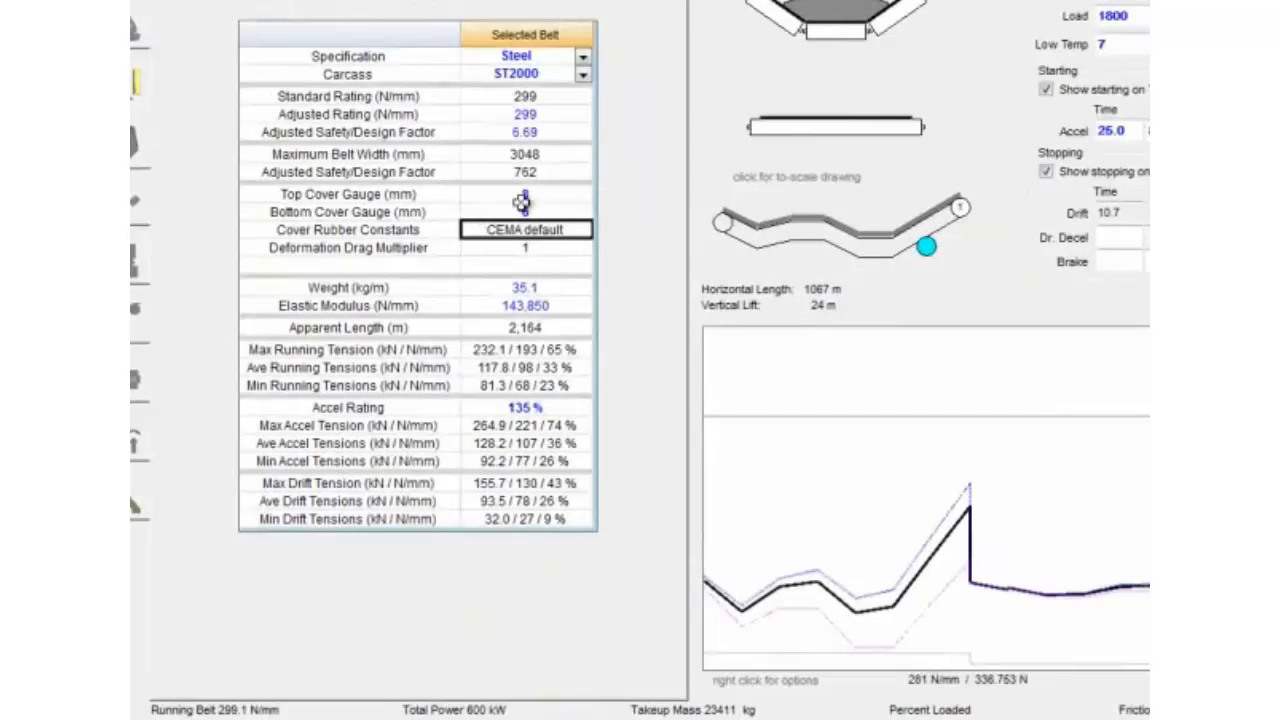
left_click(550, 154)
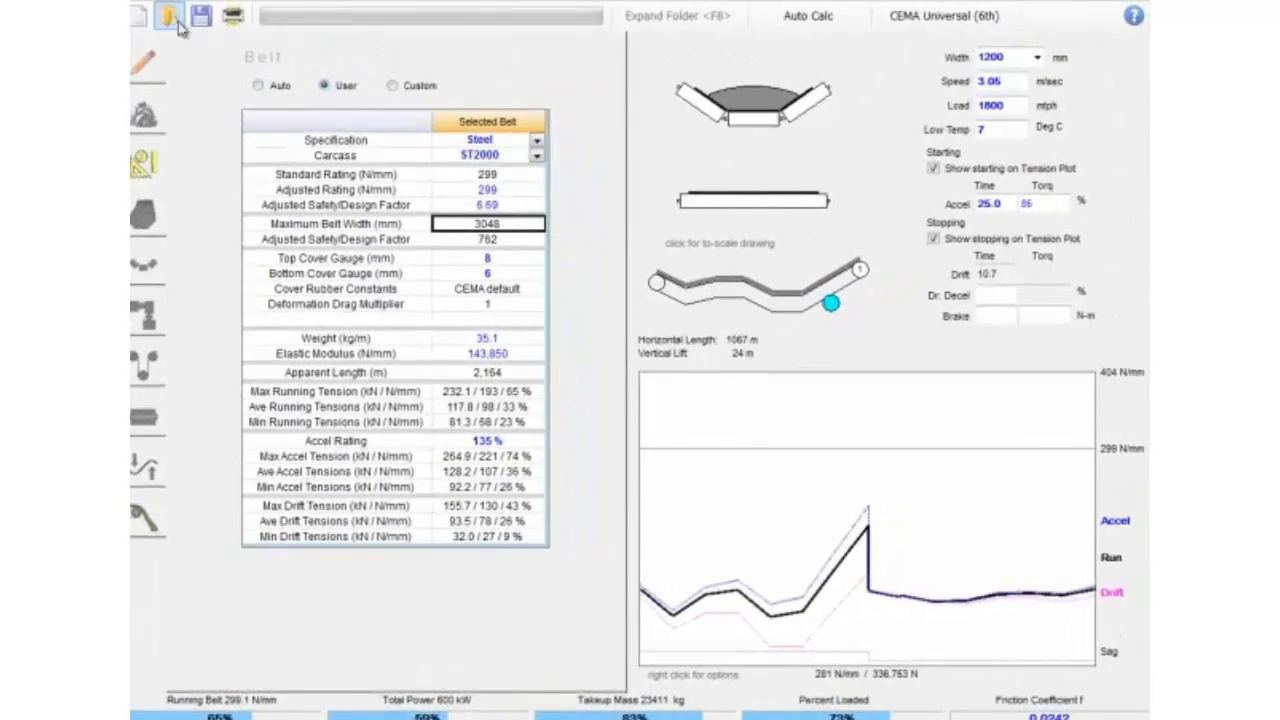
- Load only the inclined sections of the carry side and set the low temperature to -20 °C
left_click(174, 18)
mouse_move(230, 72)
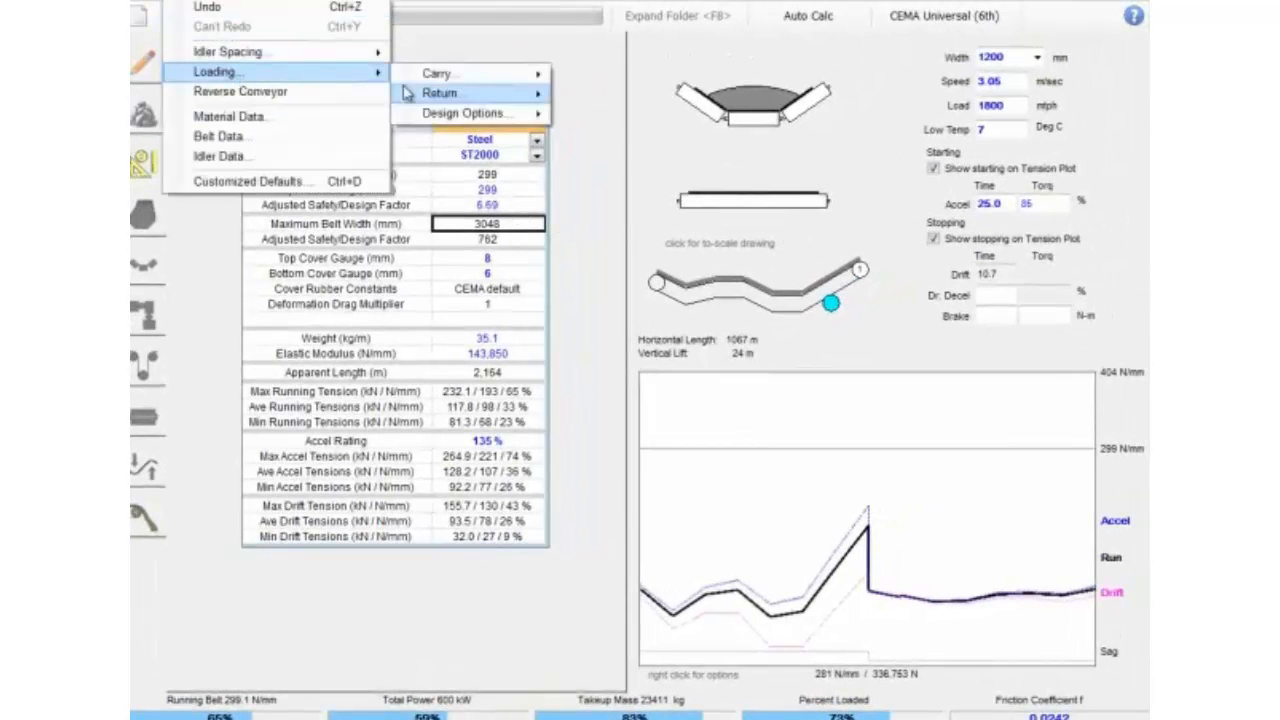
mouse_move(440, 74)
left_click(640, 96)
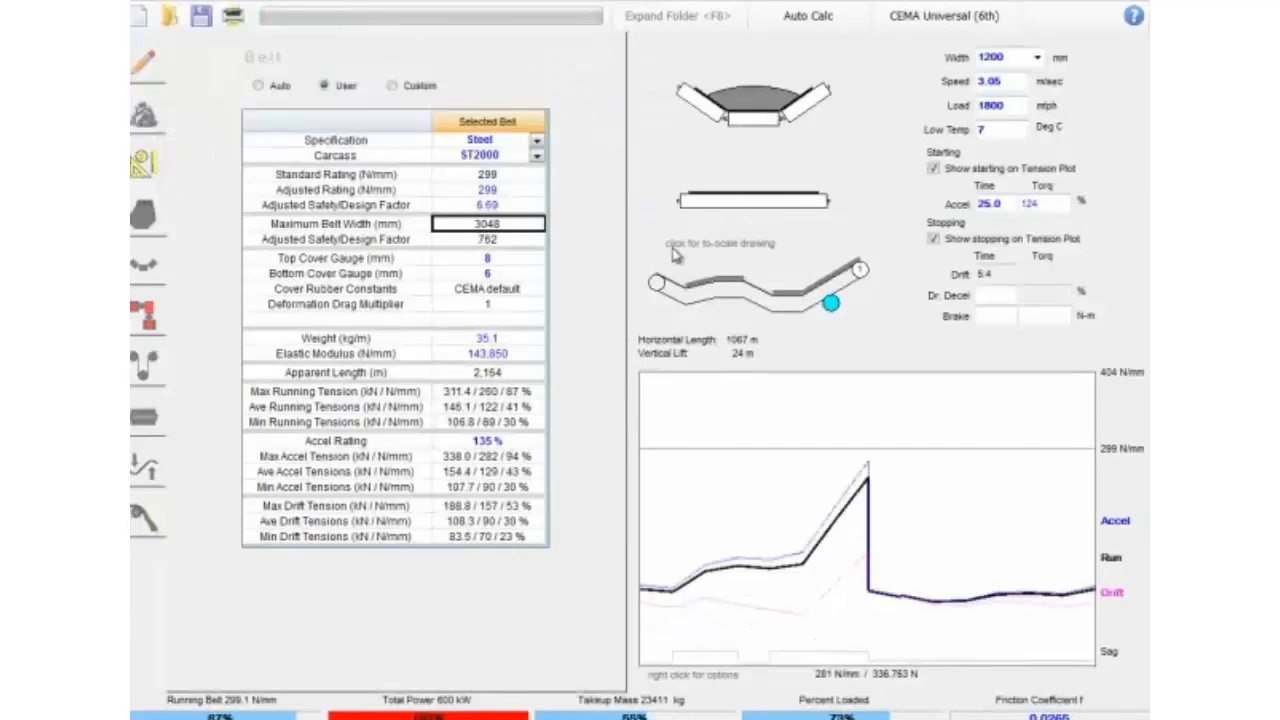
left_click(1013, 130)
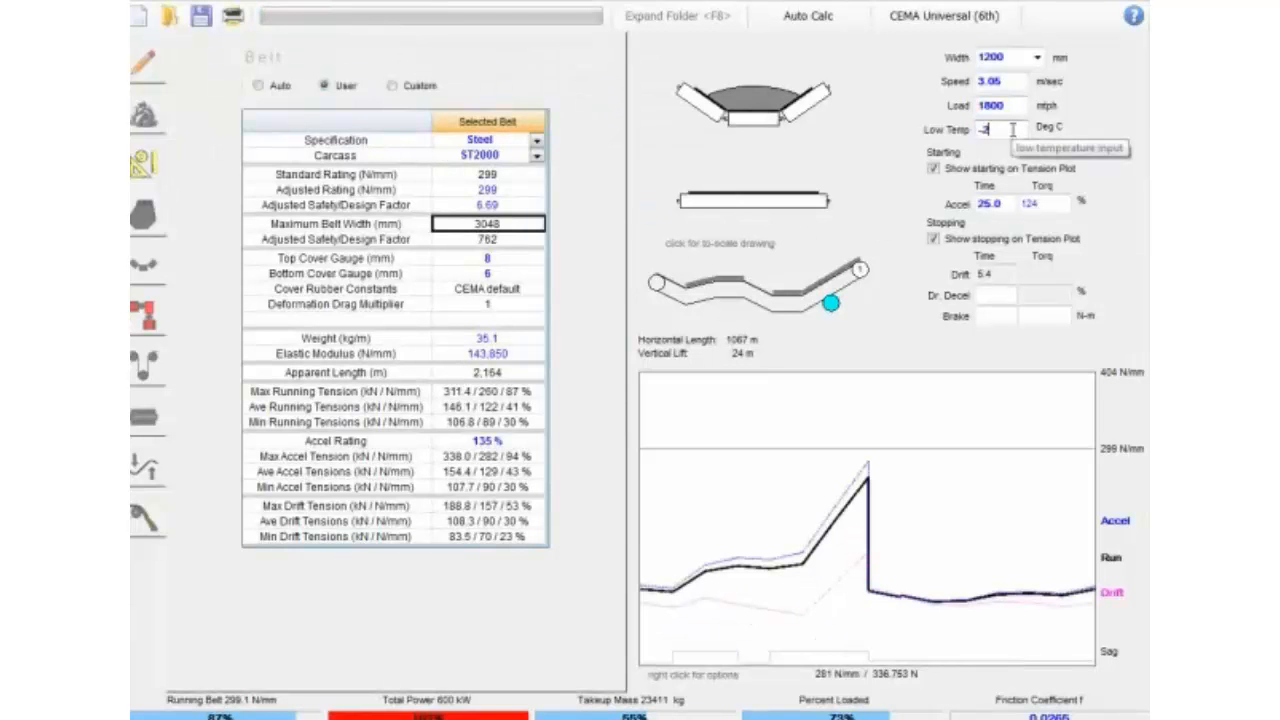
type("-20")
key("Return")
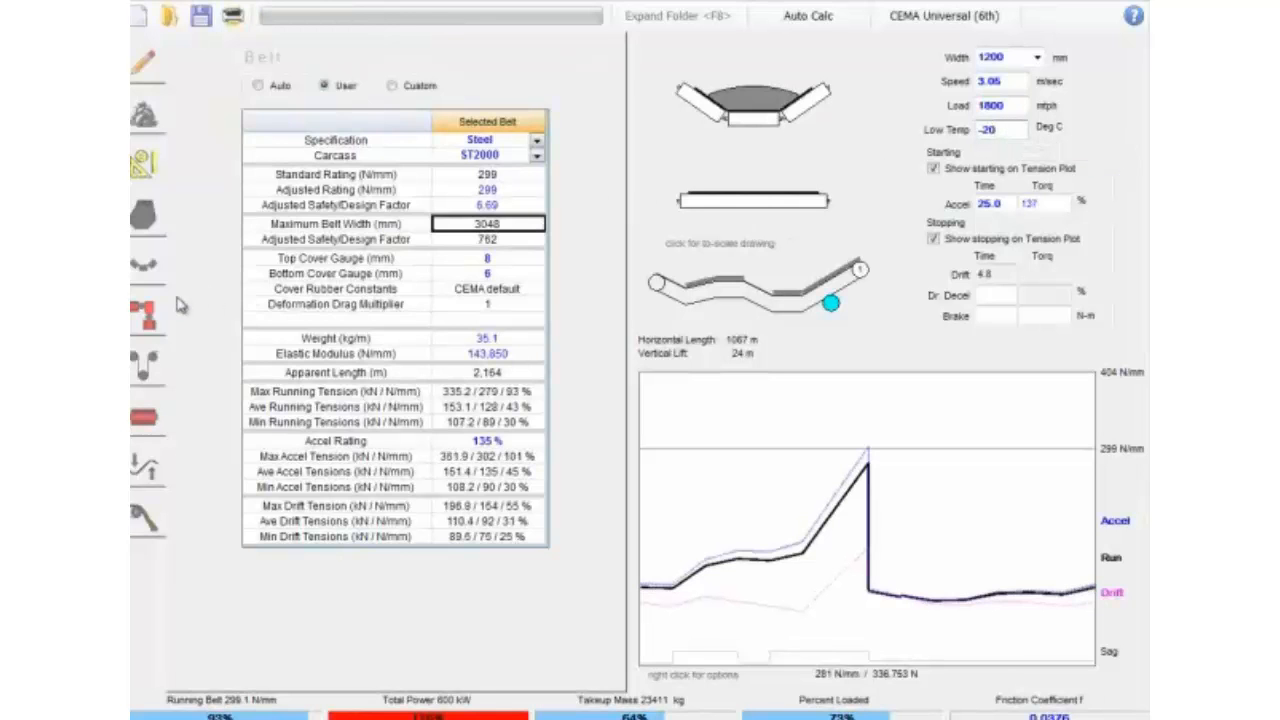
- Open the idler data and examine the Kis seal drag and angular install tolerance of the carry and return idlers
left_click(152, 267)
left_click(441, 492)
left_click(512, 495)
left_click(446, 428)
left_click(512, 430)
left_click(441, 492)
left_click(510, 492)
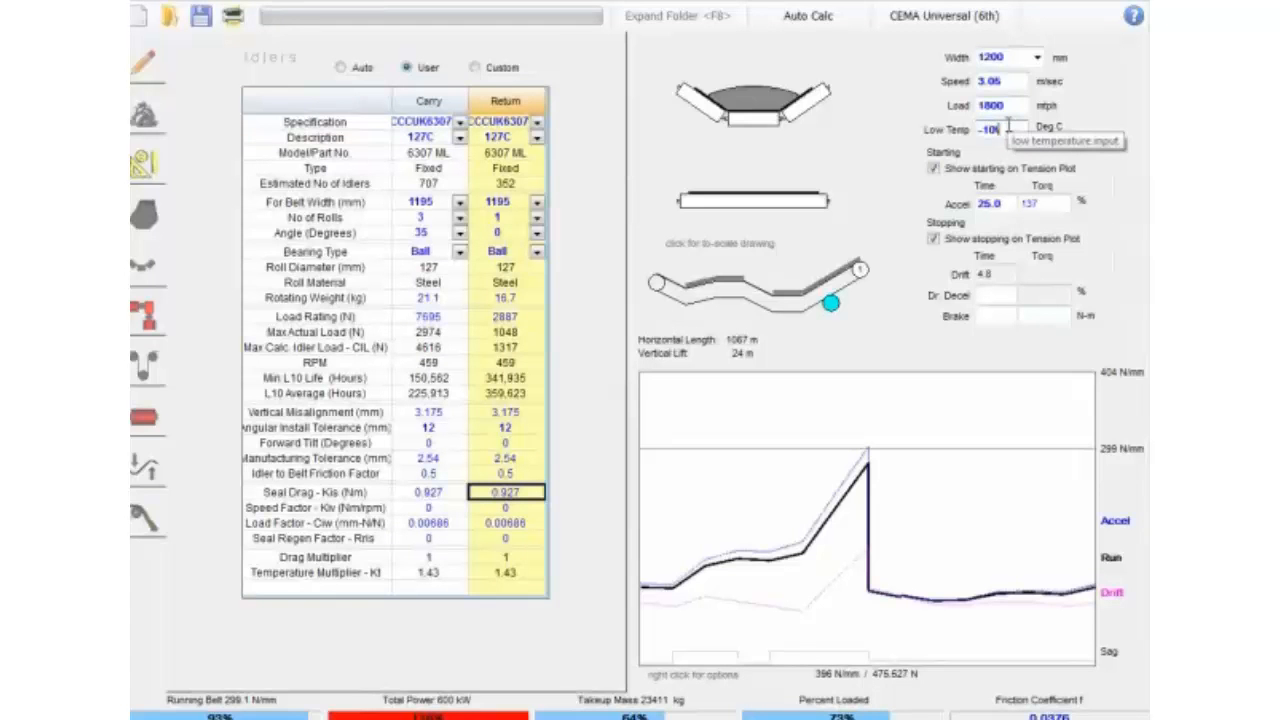
- Set the low temperature to -10 °C and load only the declining sections of the carry side, accepting the default braking
left_click(1010, 128)
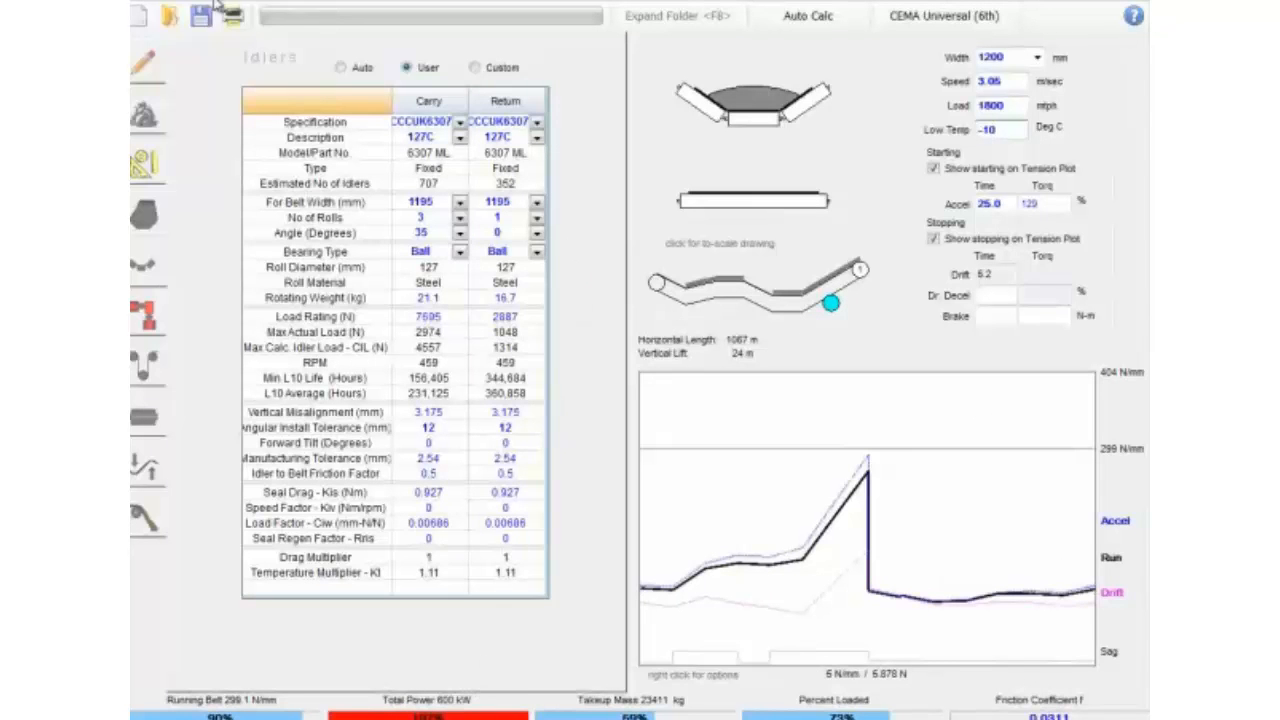
left_click(182, 1)
mouse_move(236, 75)
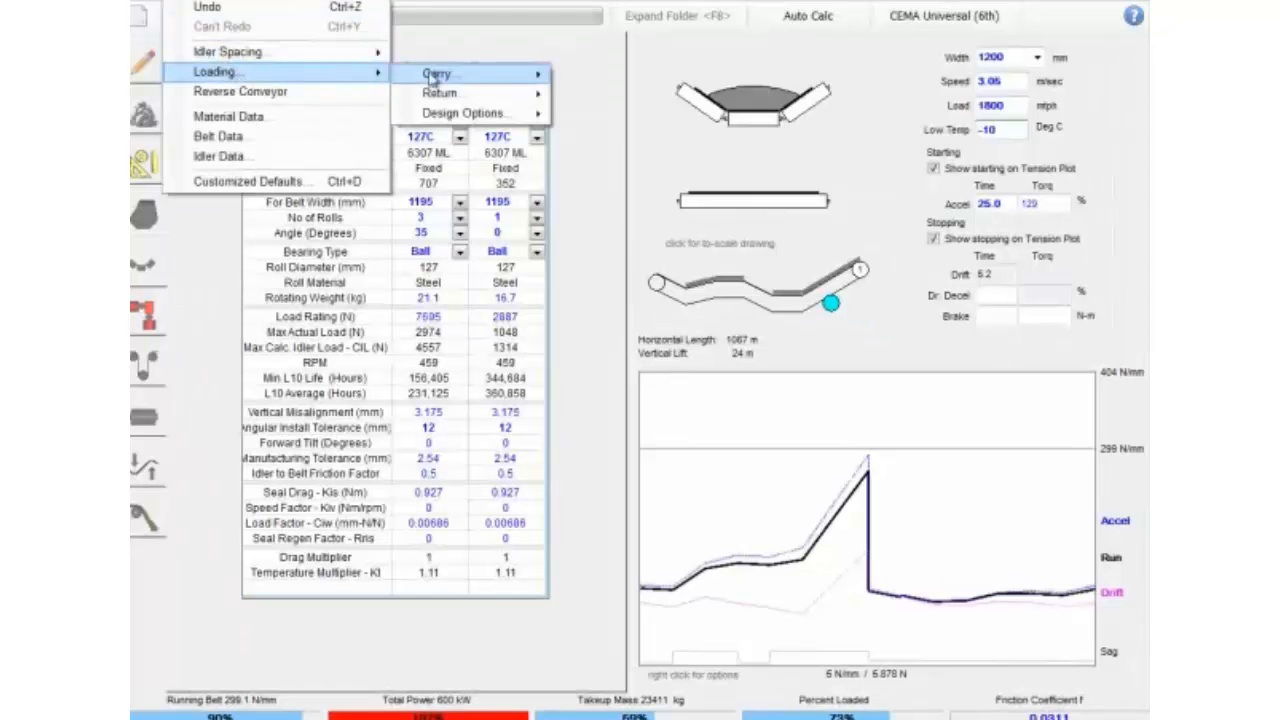
mouse_move(468, 76)
left_click(640, 114)
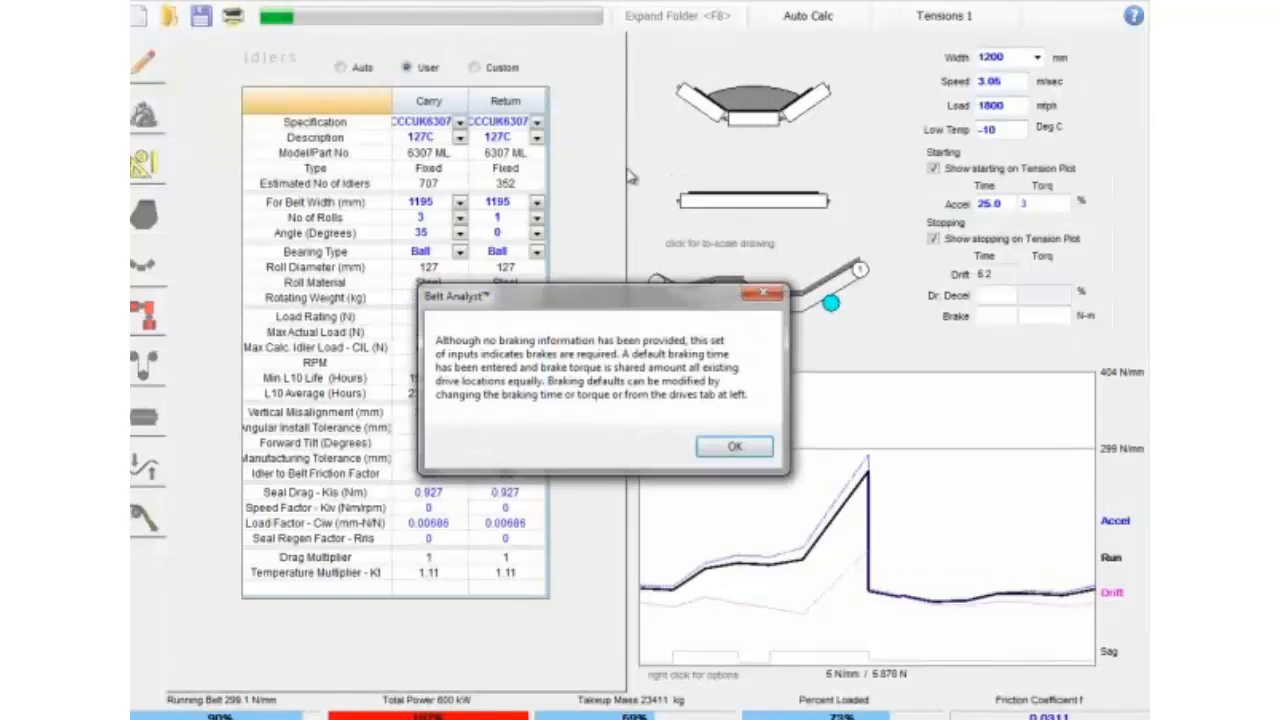
left_click(735, 447)
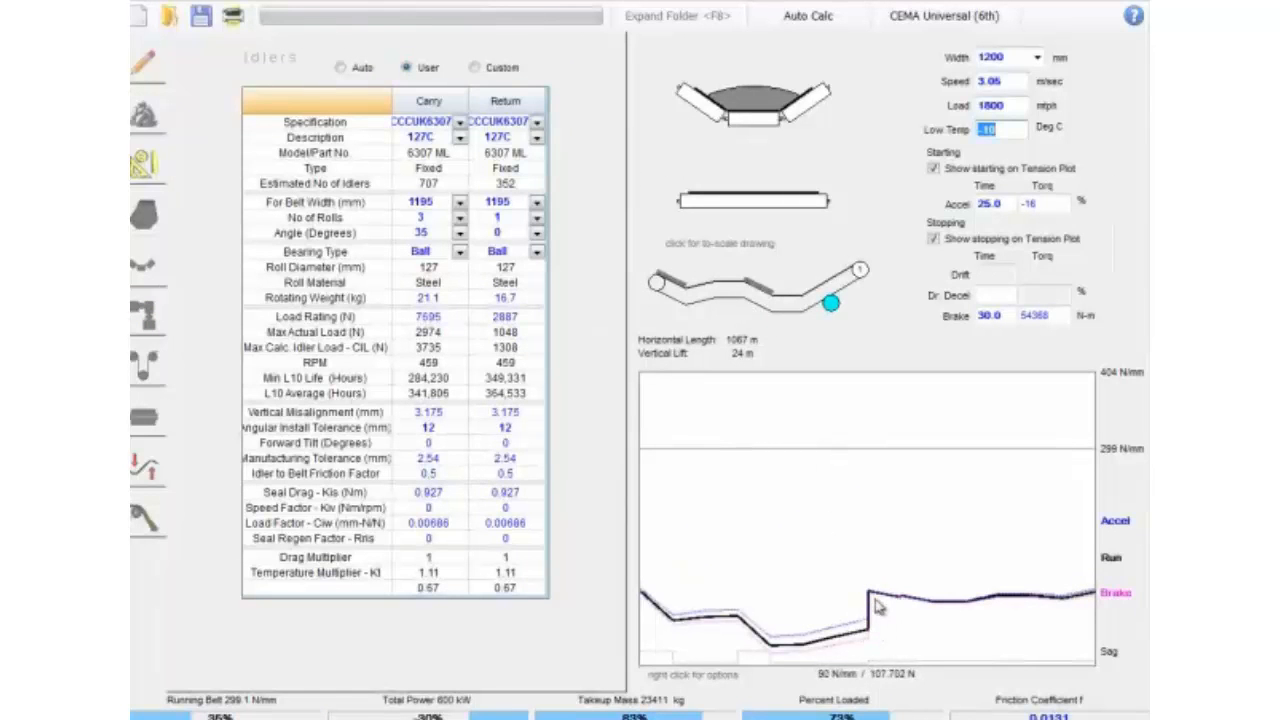
- Open the drives data and examine the idler force in the summary and the running power in the drive details
left_click(150, 318)
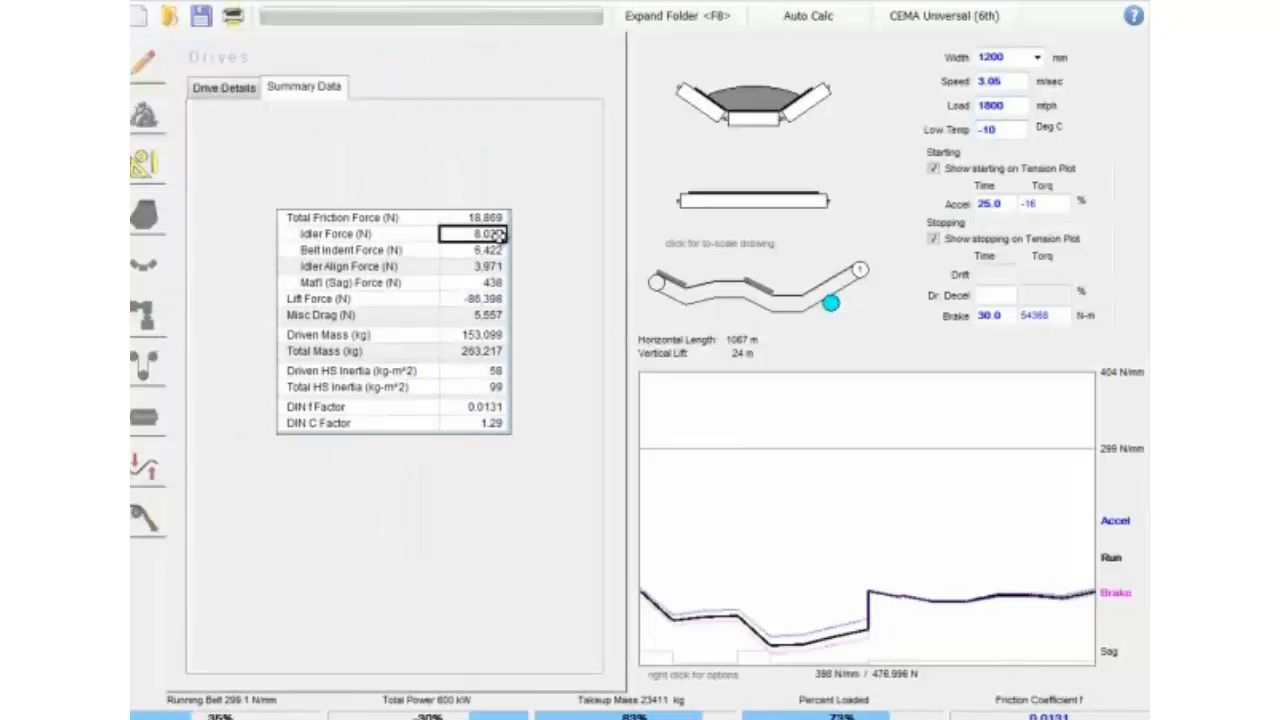
left_click(224, 88)
left_click(486, 246)
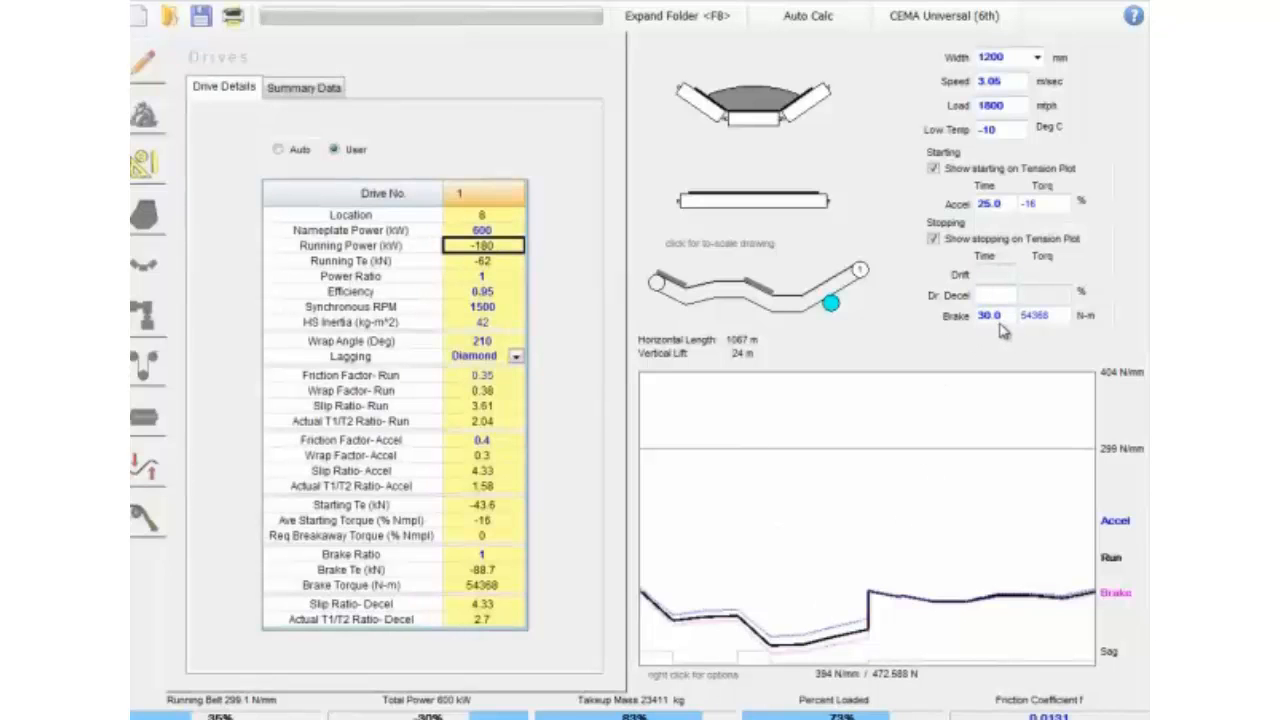
- Set the low temperature to 25 °C
double_click(1013, 130)
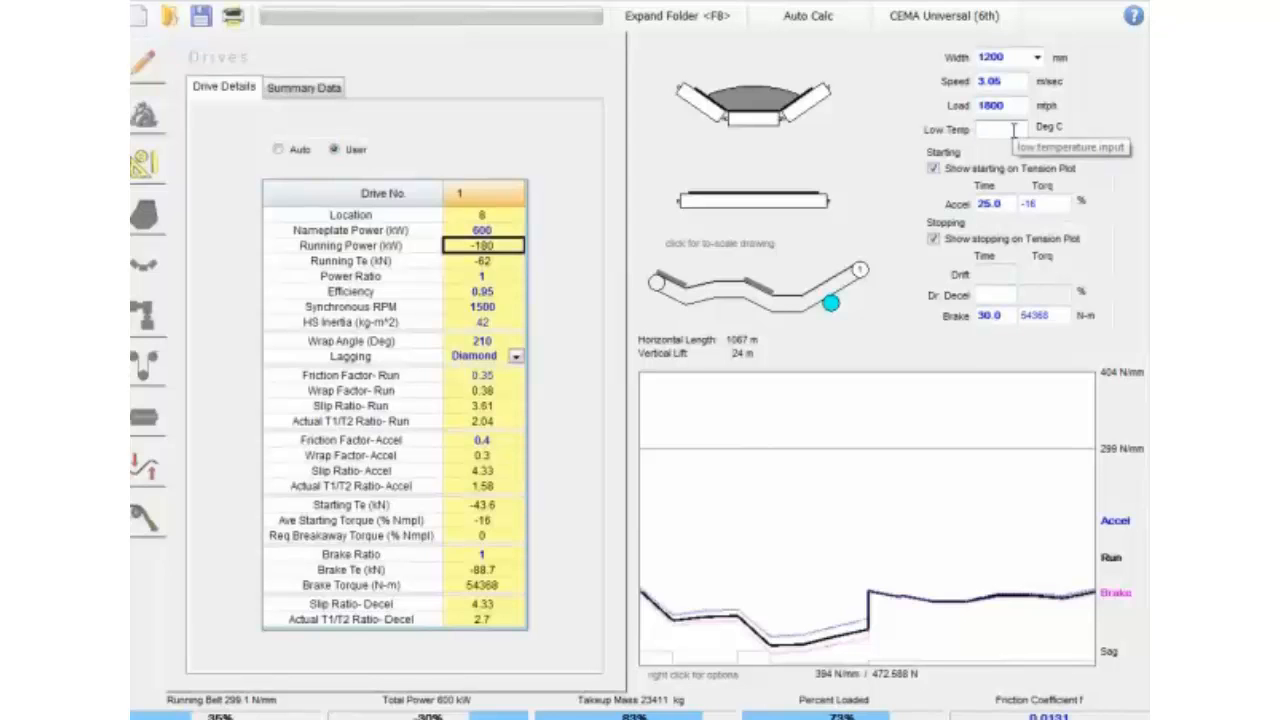
type("25")
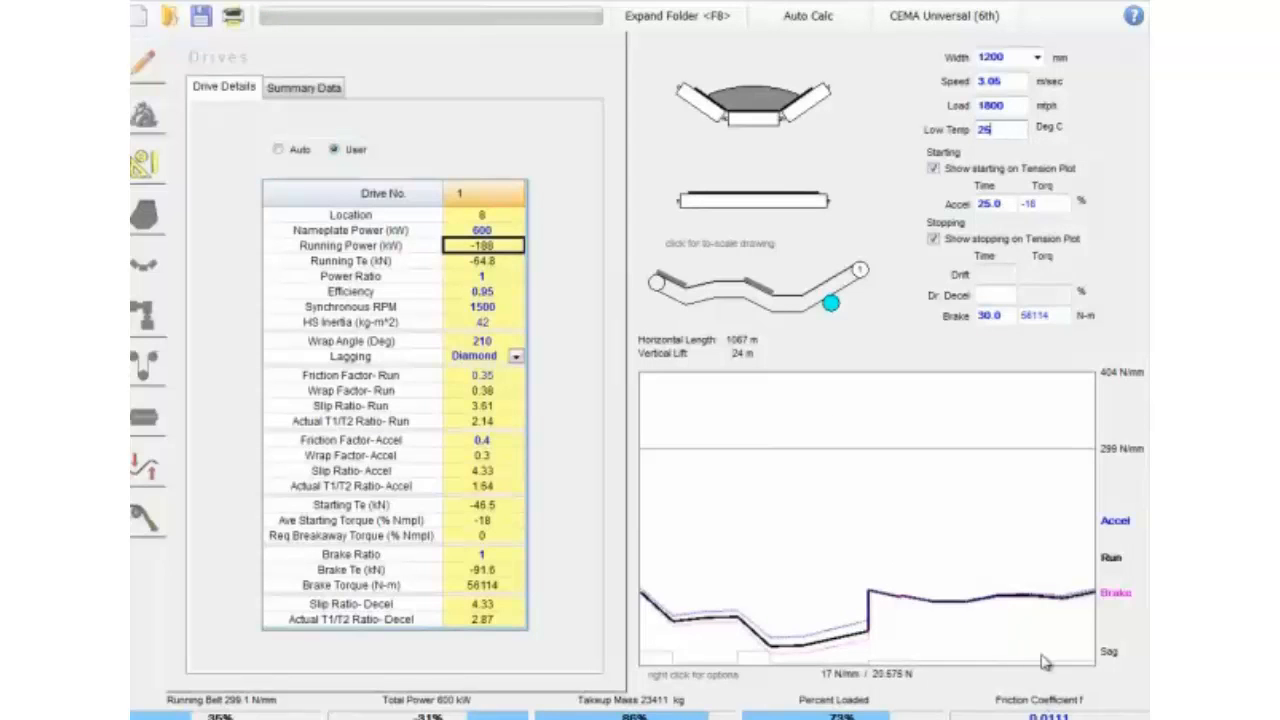
- Set the angular install tolerance to 4 mm for both the carry and return idlers in the idler data
left_click(156, 273)
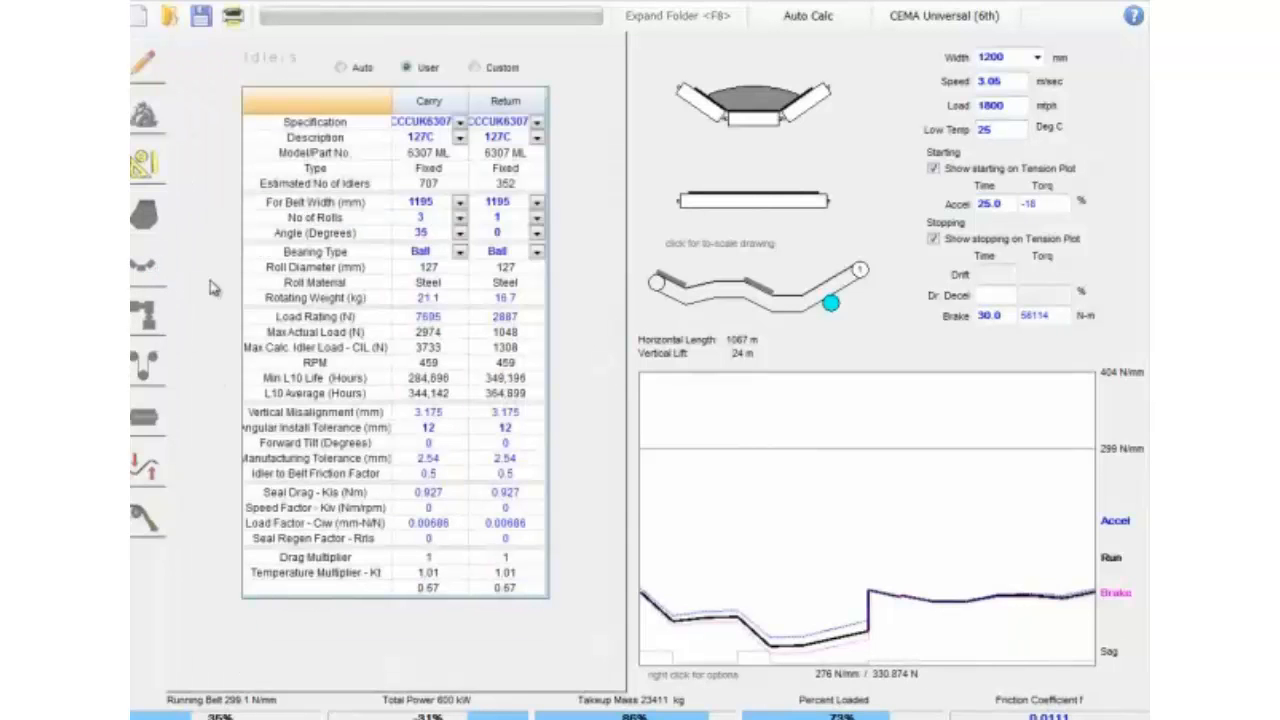
left_click(446, 428)
type("4")
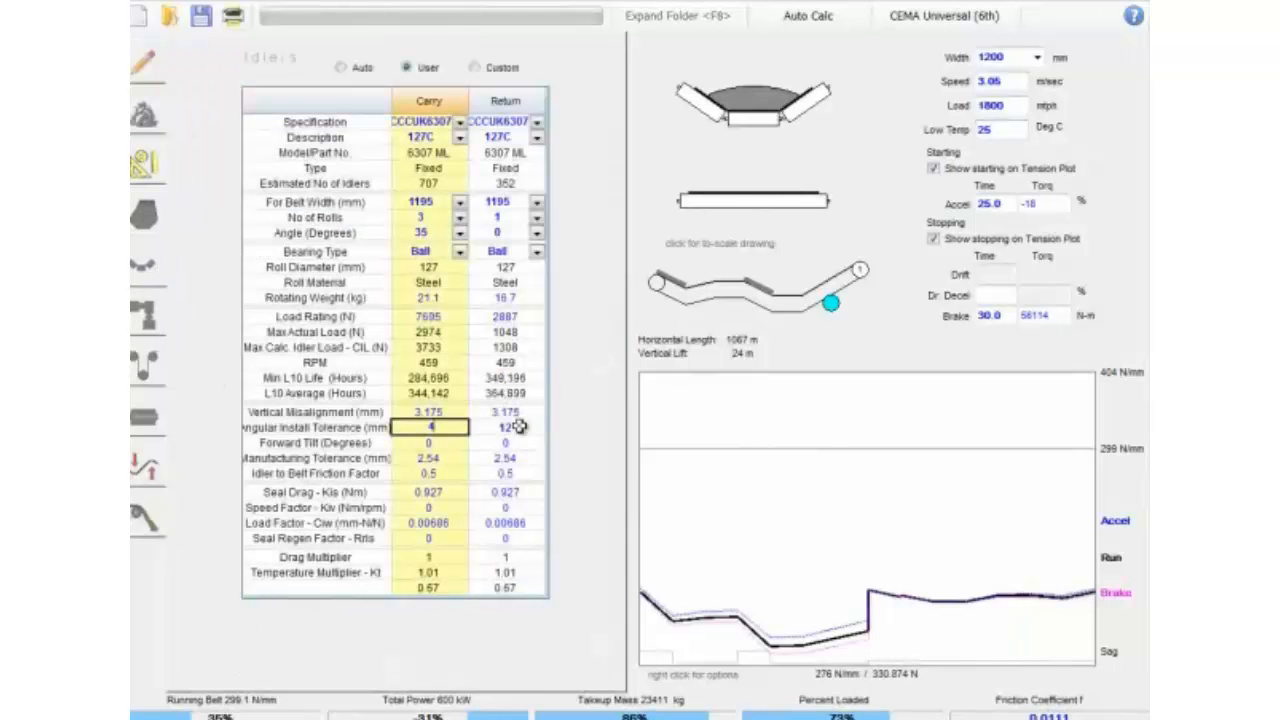
left_click(515, 427)
type("4")
left_click(519, 441)
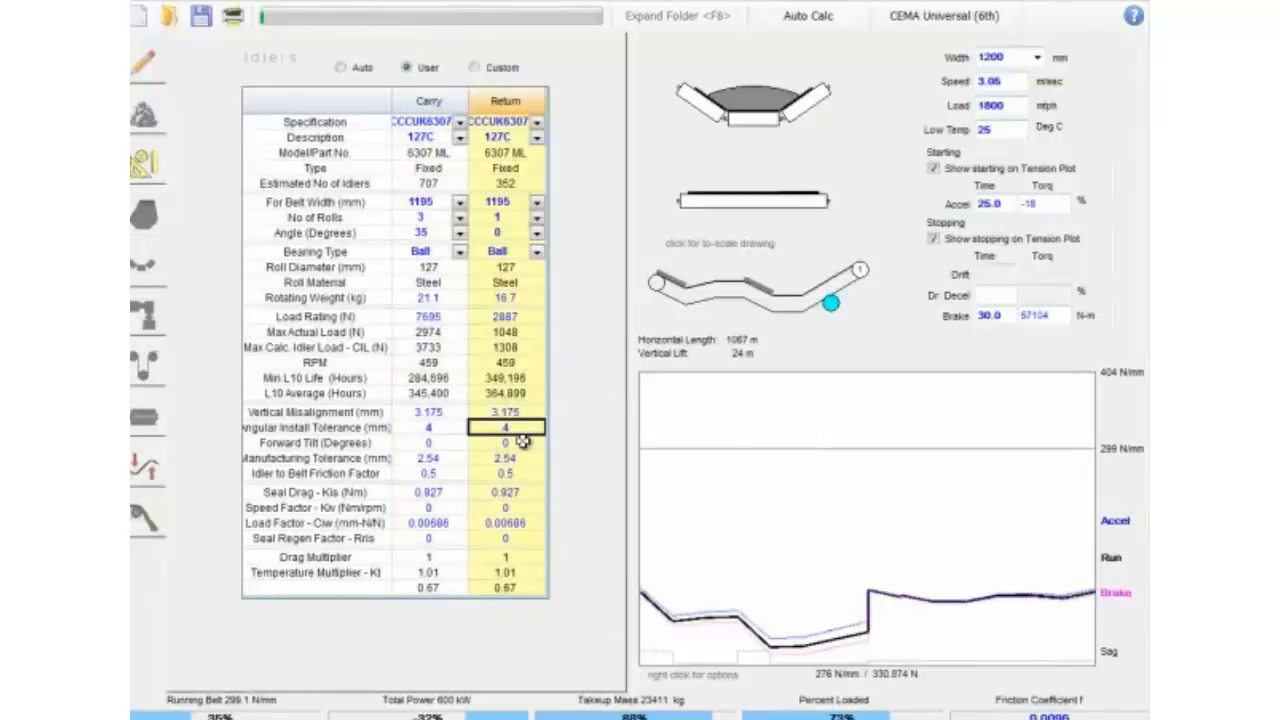
- Check the Kis seal drag of the carry and return idlers and open the general project information
left_click(459, 496)
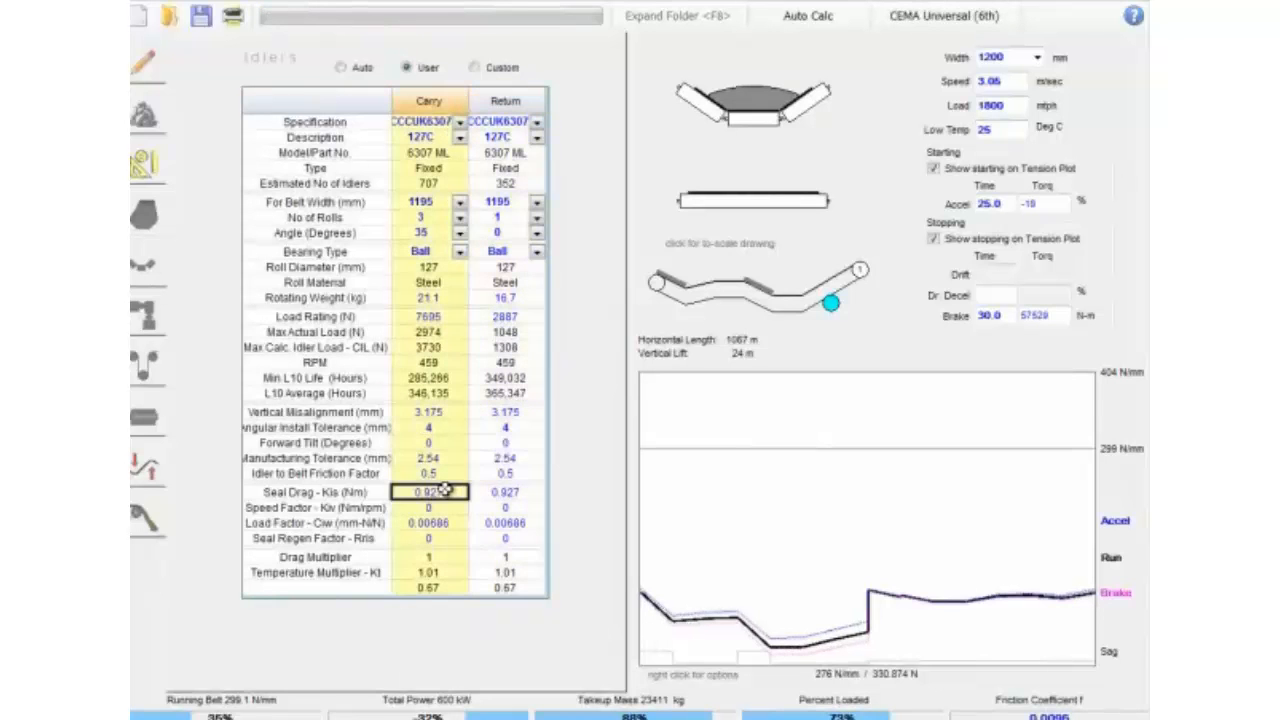
left_click(497, 490)
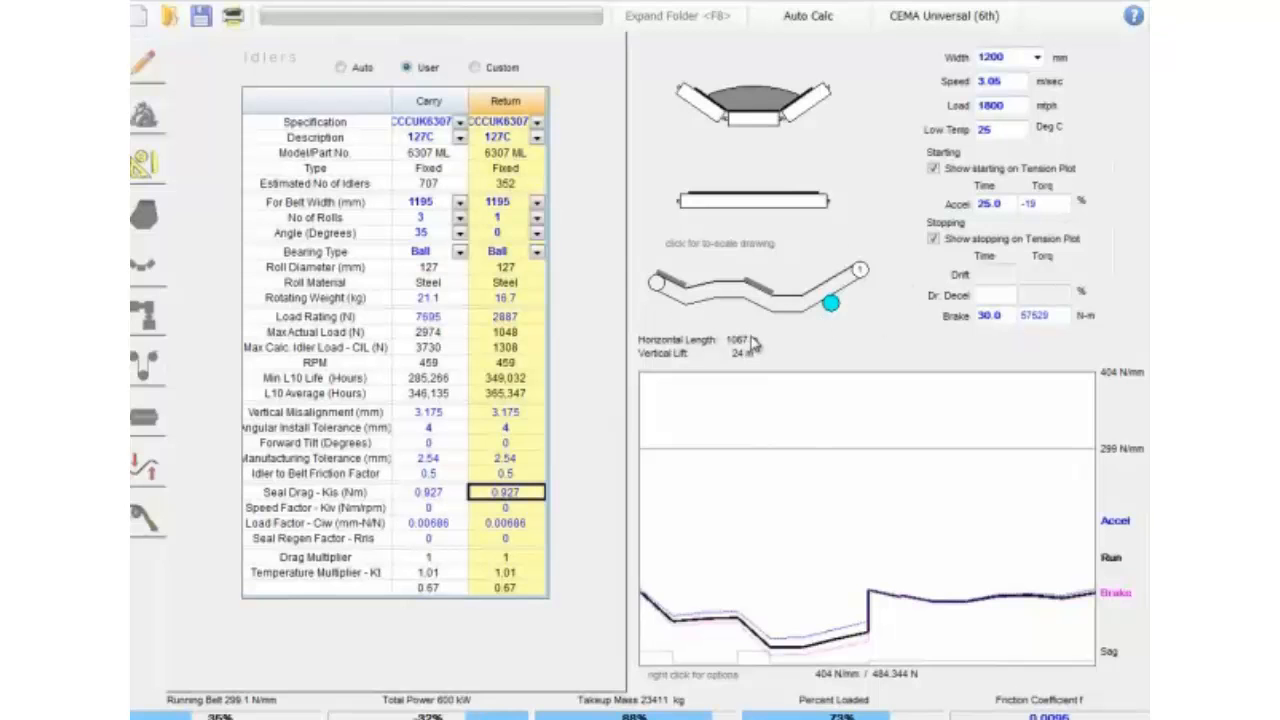
left_click(147, 66)
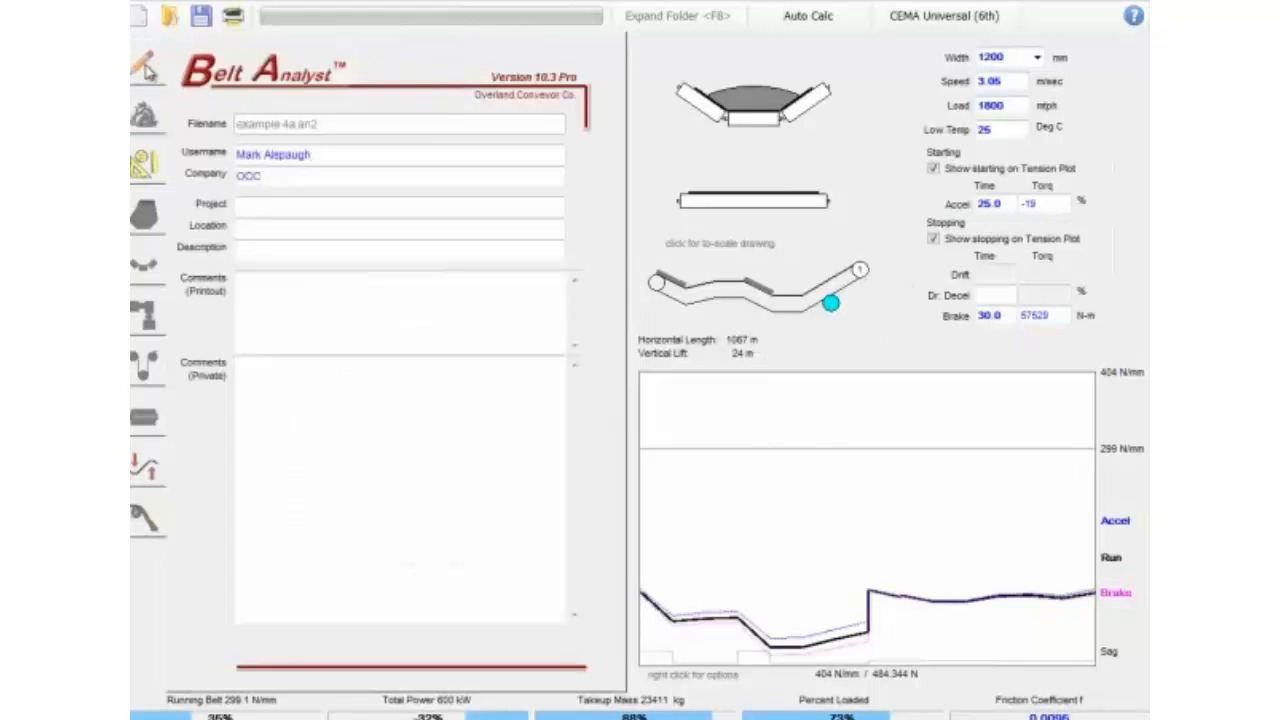